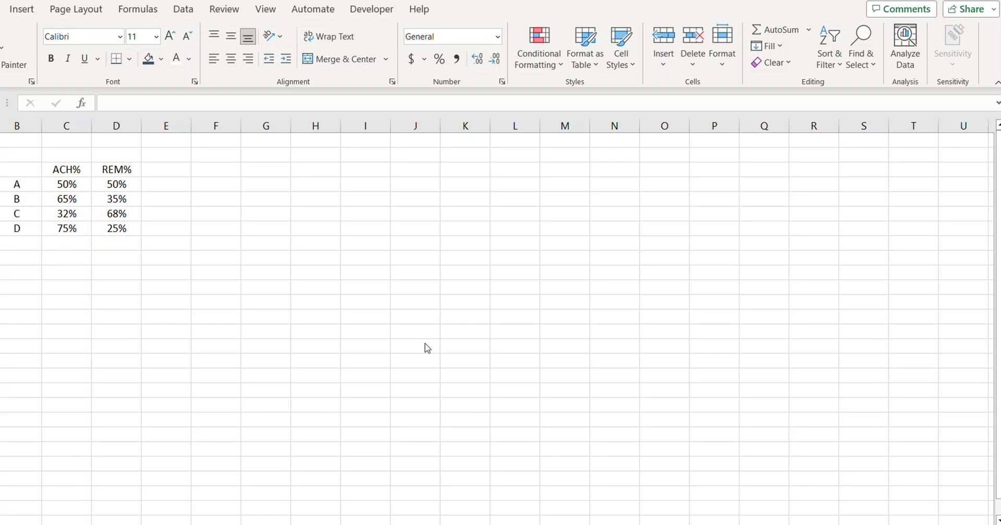
Select the sheet block from column B to column W, rows 1 through about 26.
click(263, 348)
click(260, 273)
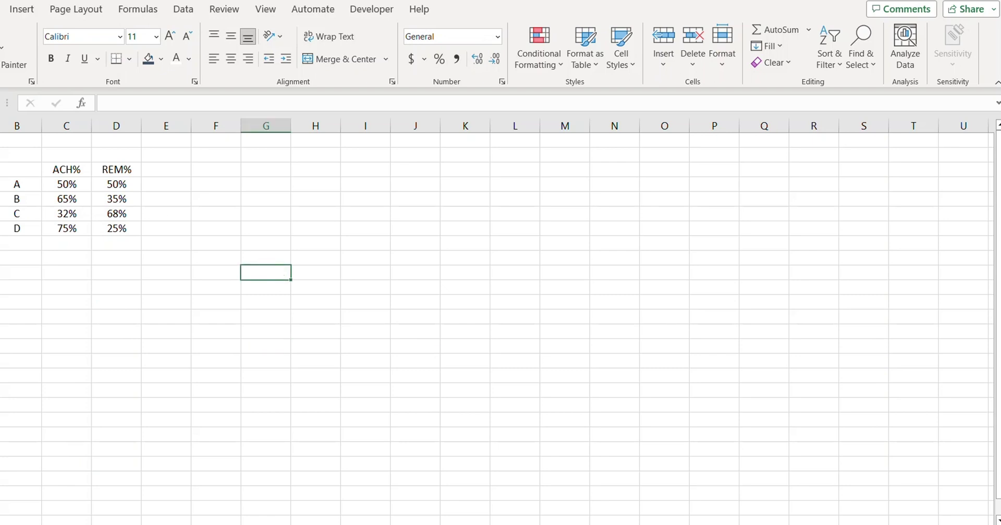
click(17, 170)
drag(17, 169, 988, 140)
drag(988, 177, 988, 516)
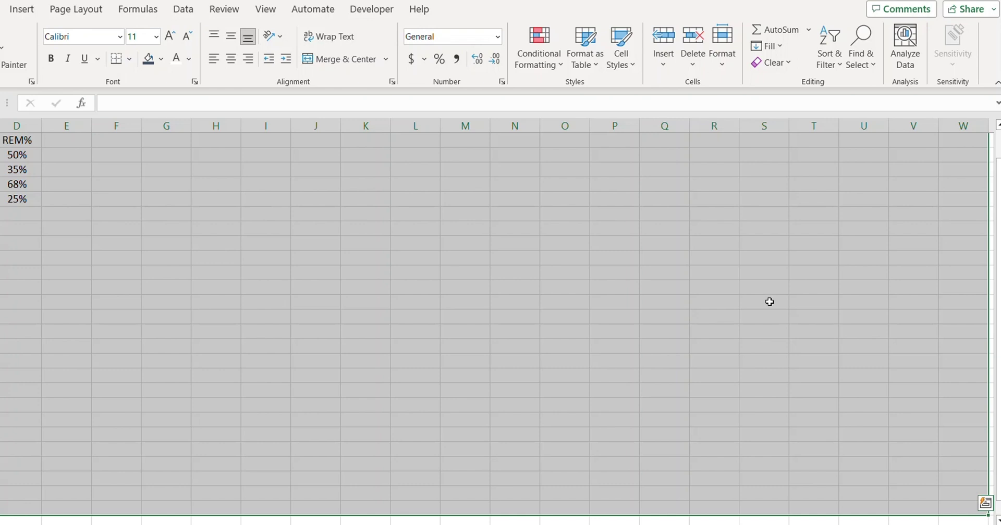
Fill the selected sheet area with the dark Blue-Gray, Text 2 colour.
scroll(499, 322, left, 2)
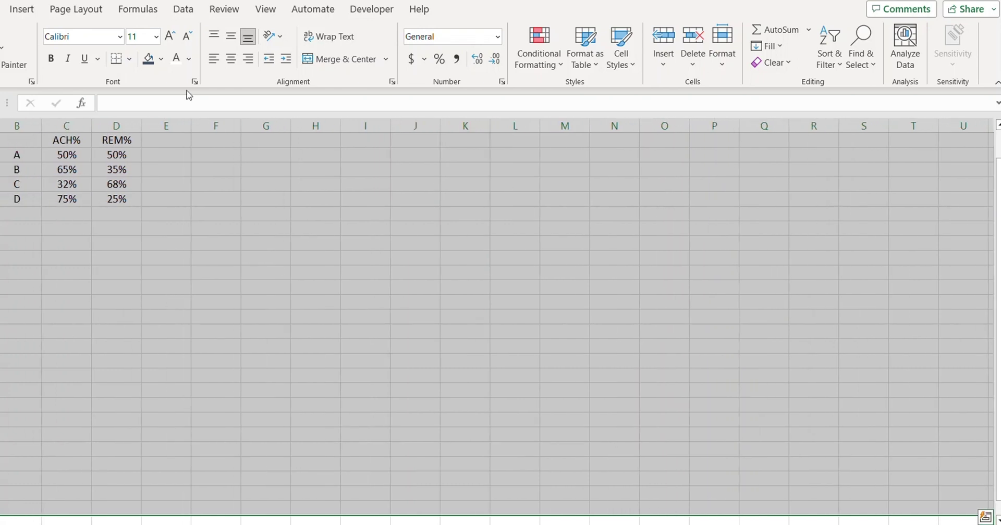
click(162, 60)
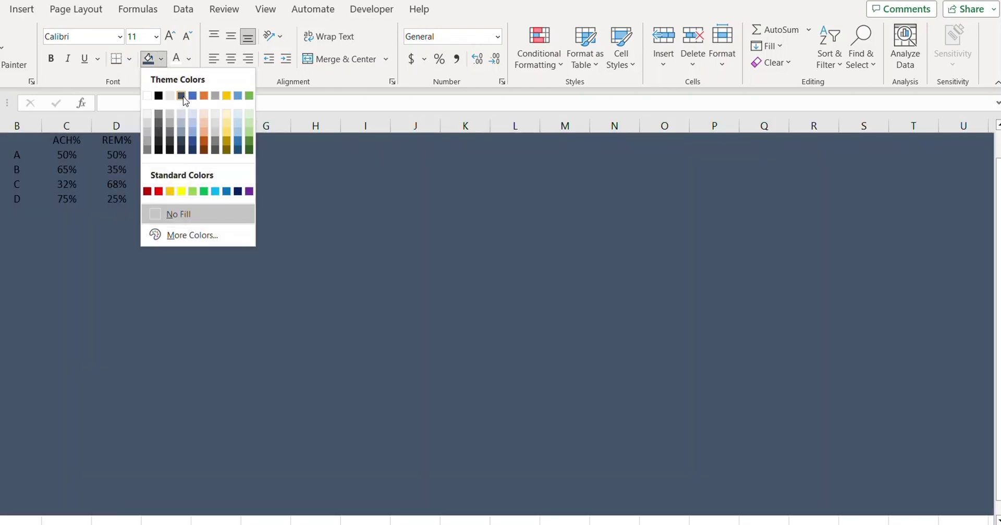
click(182, 97)
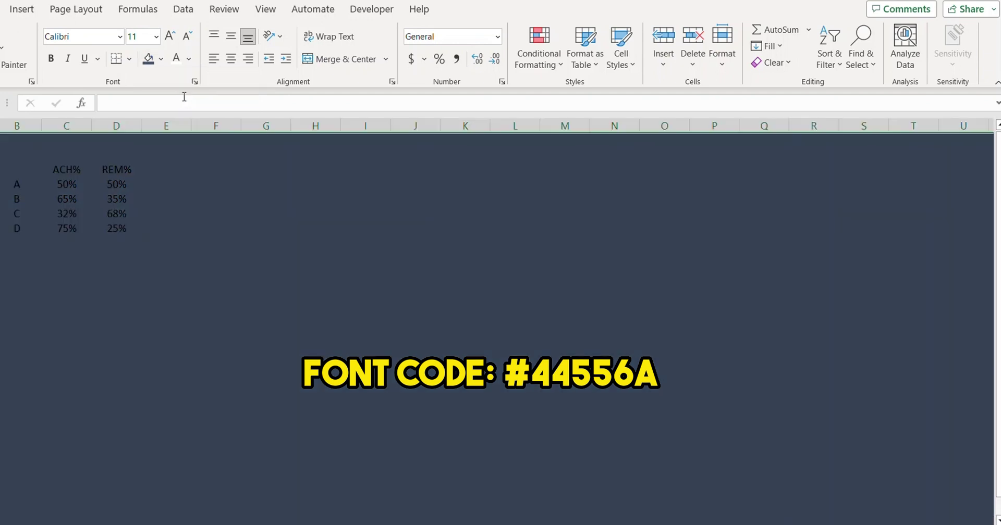
Make the ACH%/REM% table text in B3:D7 white.
click(328, 314)
drag(30, 164, 106, 227)
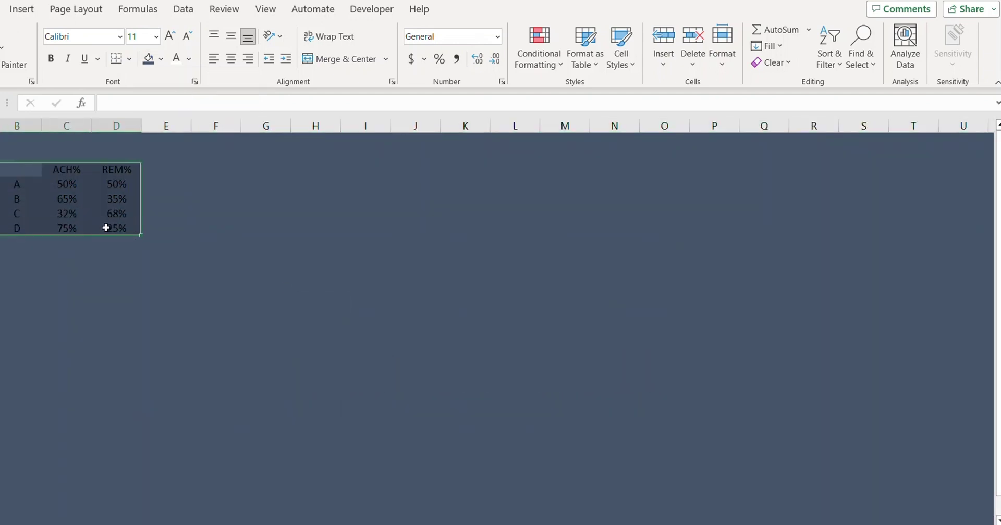
click(180, 61)
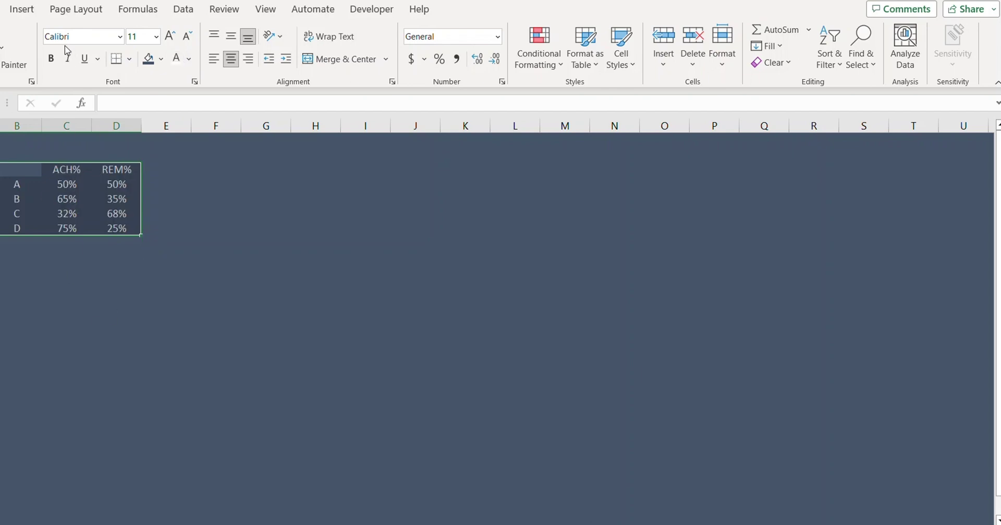
Insert a 3-D Stacked Column chart of the ACH% and REM% data.
click(22, 9)
click(429, 29)
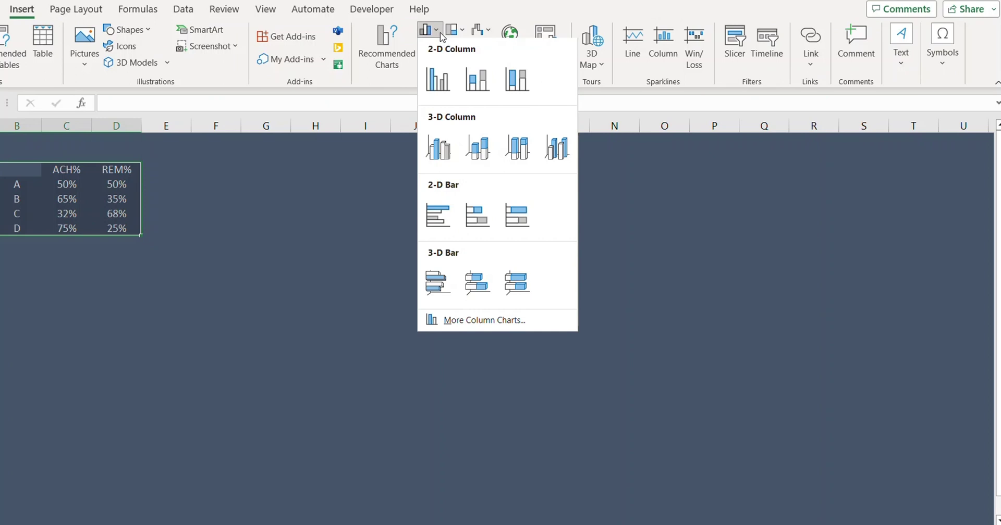
click(487, 158)
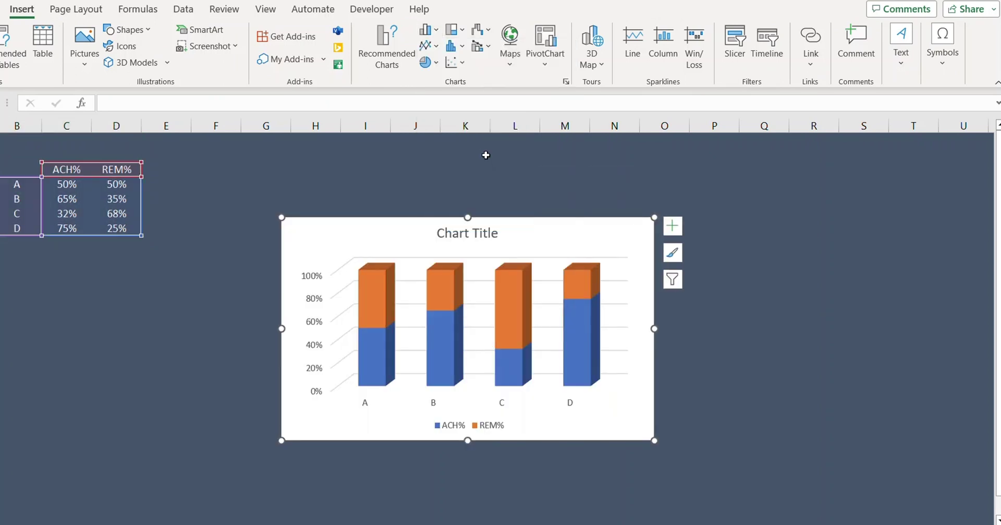
Turn off the chart's axes, title, gridlines and legend.
click(673, 227)
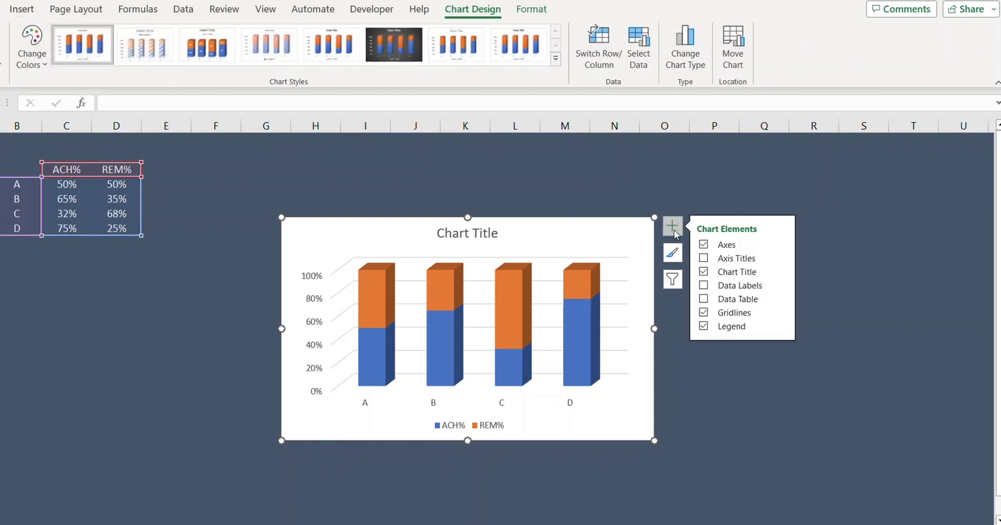
click(703, 271)
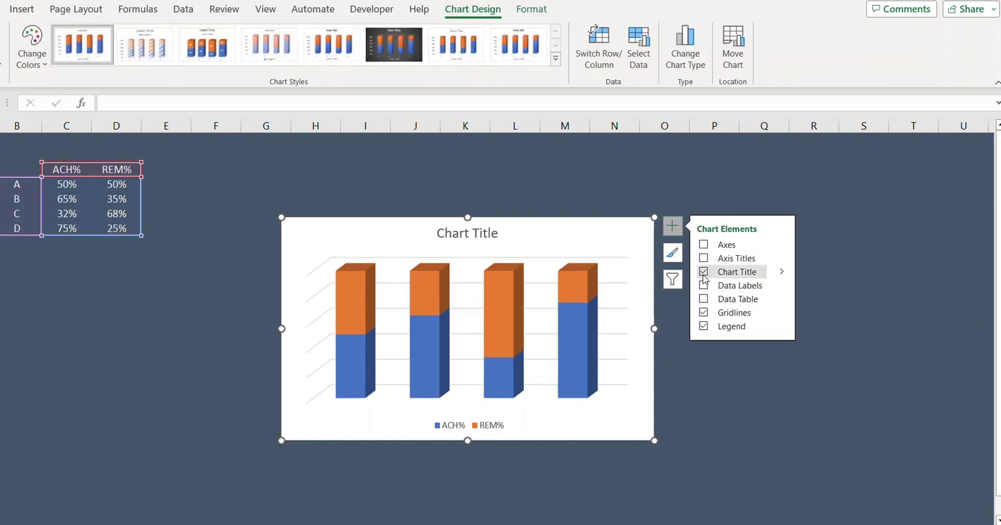
click(703, 313)
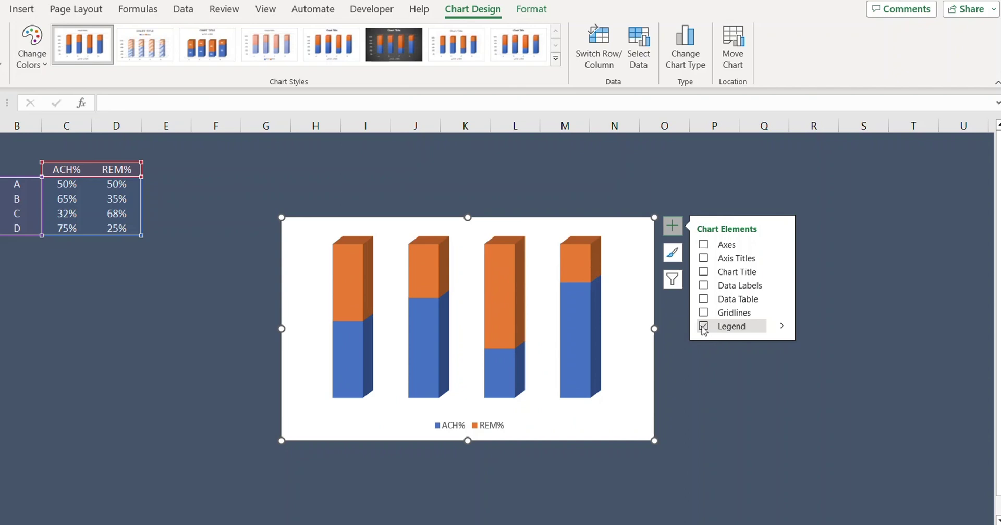
click(703, 327)
Move the chart up and to the left on the sheet.
click(756, 373)
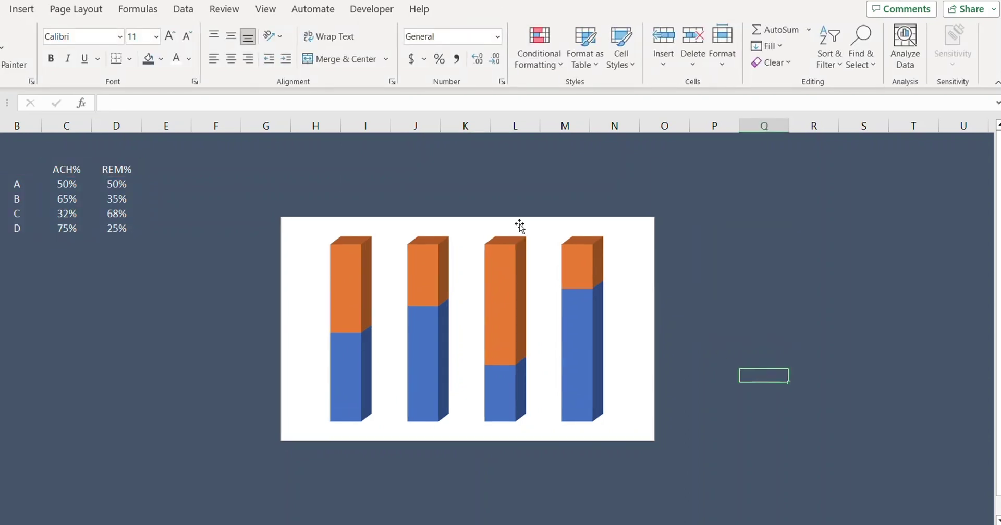
drag(519, 224, 455, 181)
key(Escape)
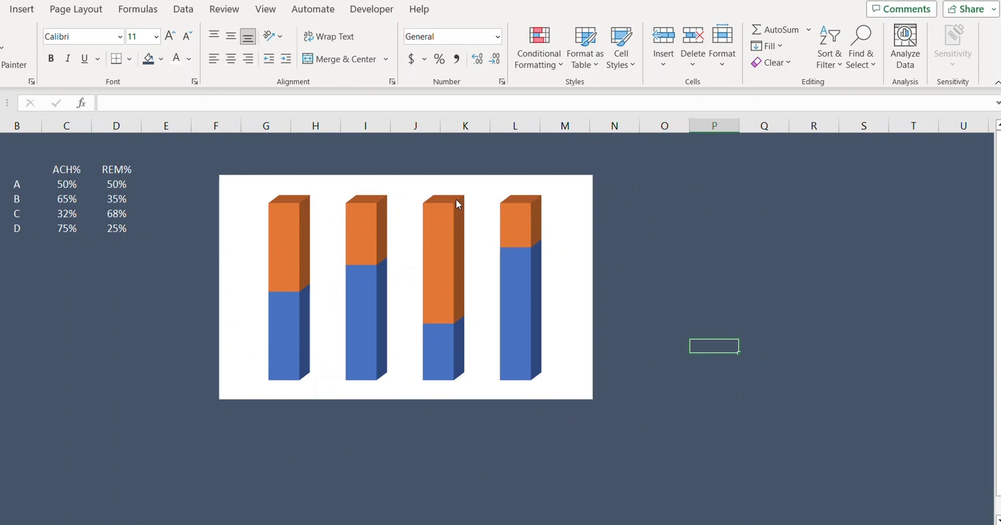
Change the column shape of the REM% series to Cylinder.
click(296, 239)
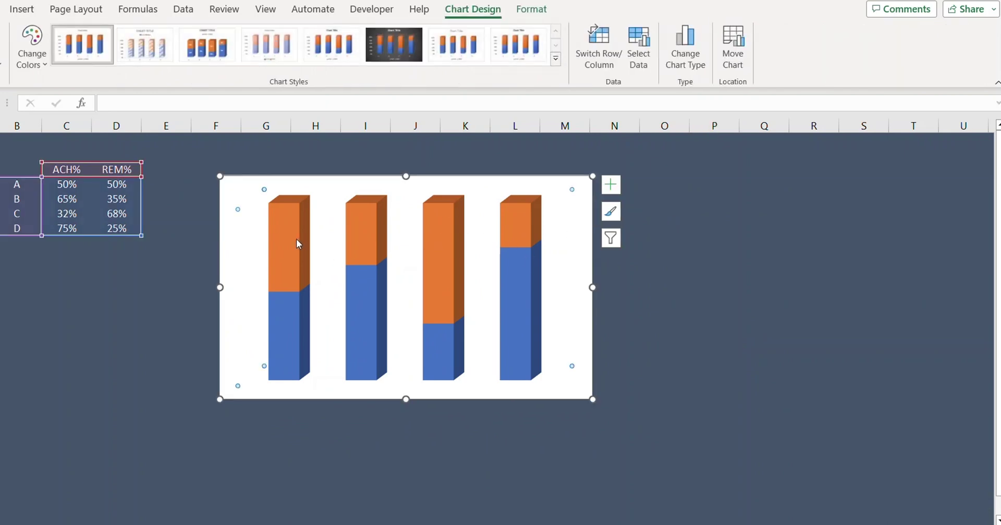
click(437, 242)
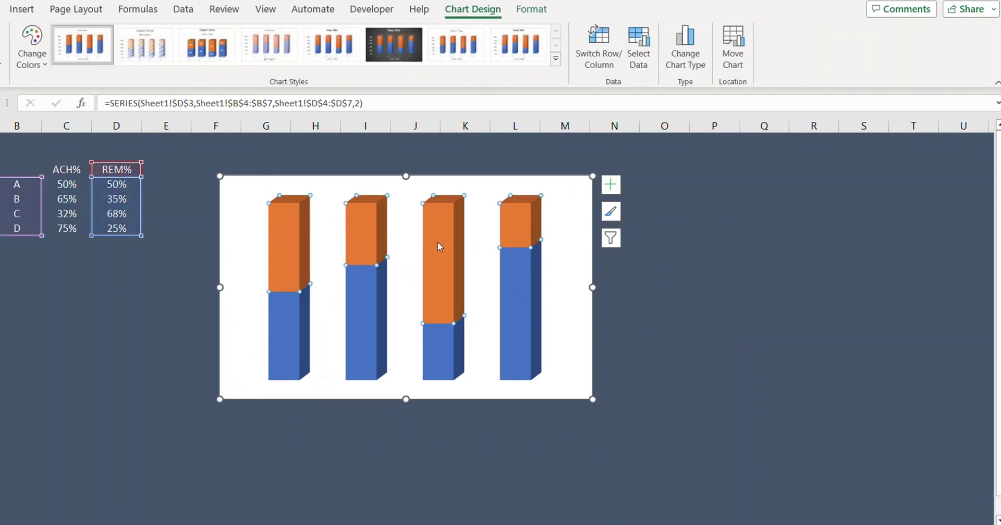
right_click(437, 241)
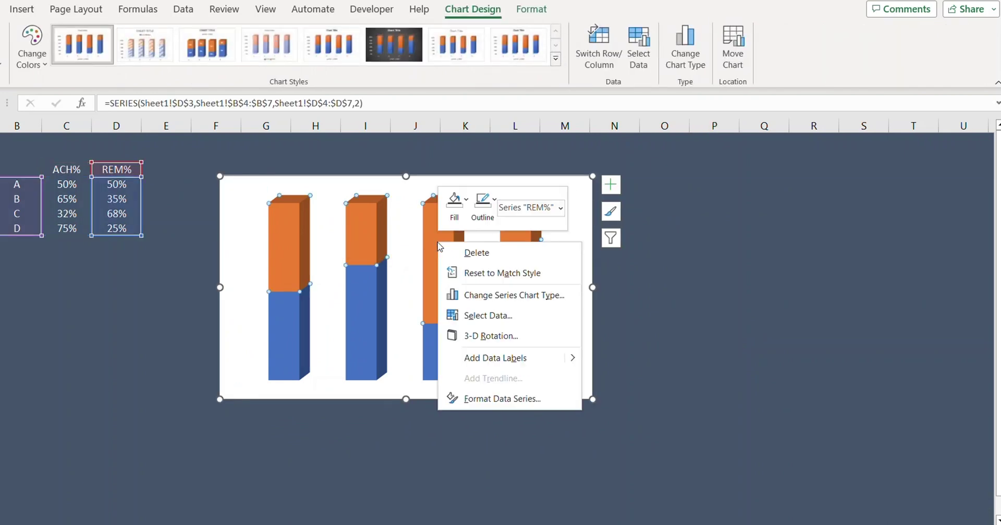
click(478, 399)
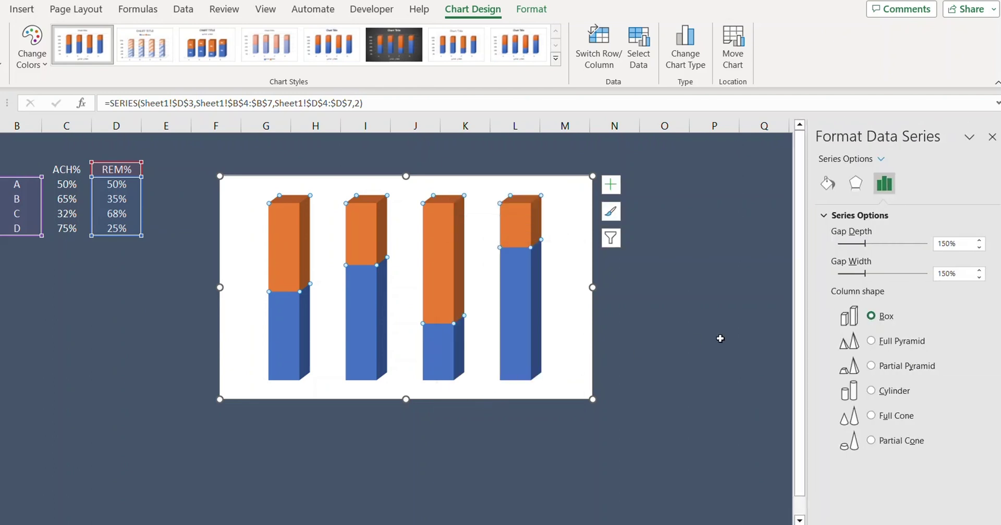
click(871, 391)
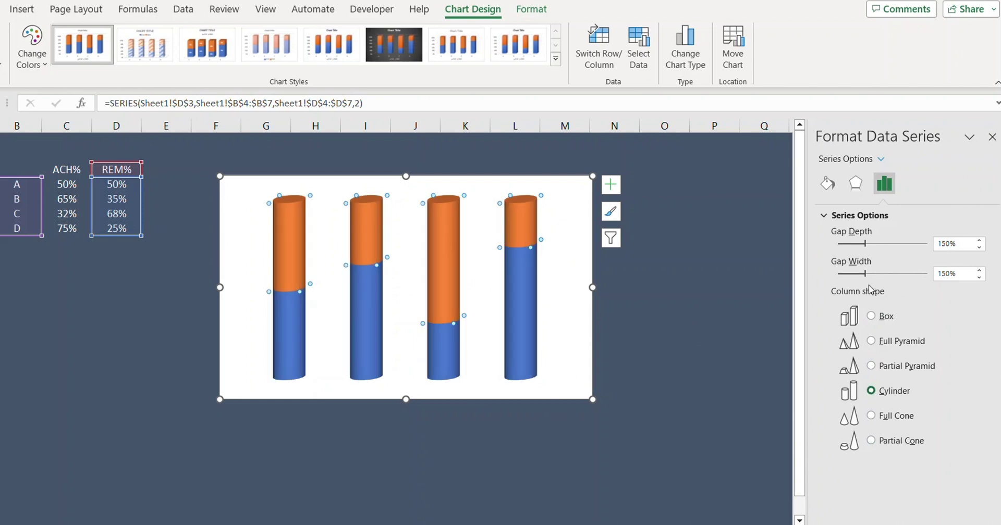
Reselect the orange REM% segments on cylinders A and C.
click(762, 316)
click(286, 231)
click(289, 231)
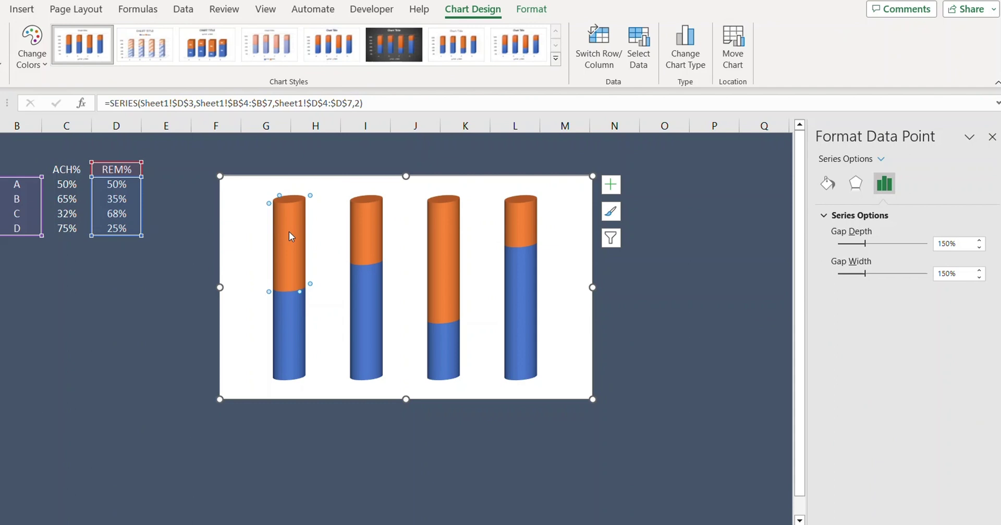
click(443, 238)
Give the REM% series a solid white fill at 23% transparency.
key(Escape)
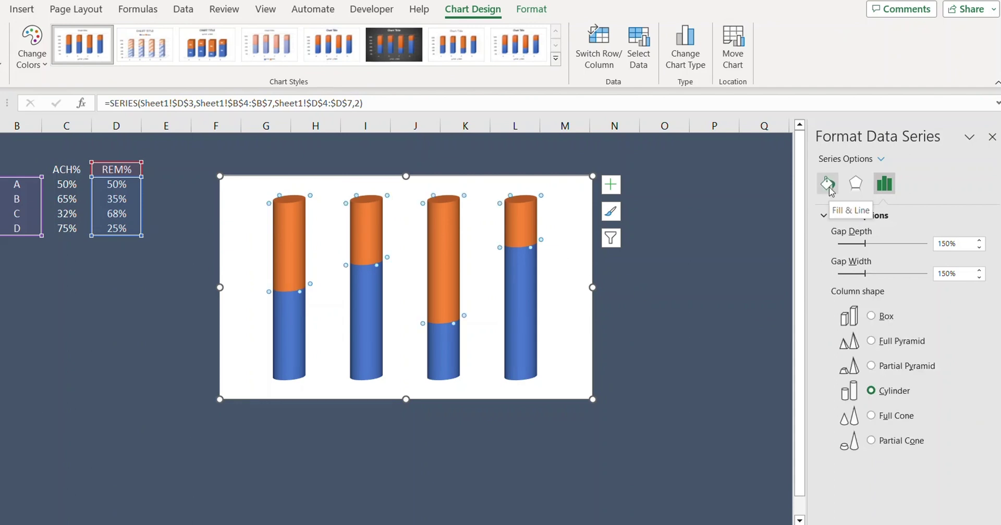
click(828, 185)
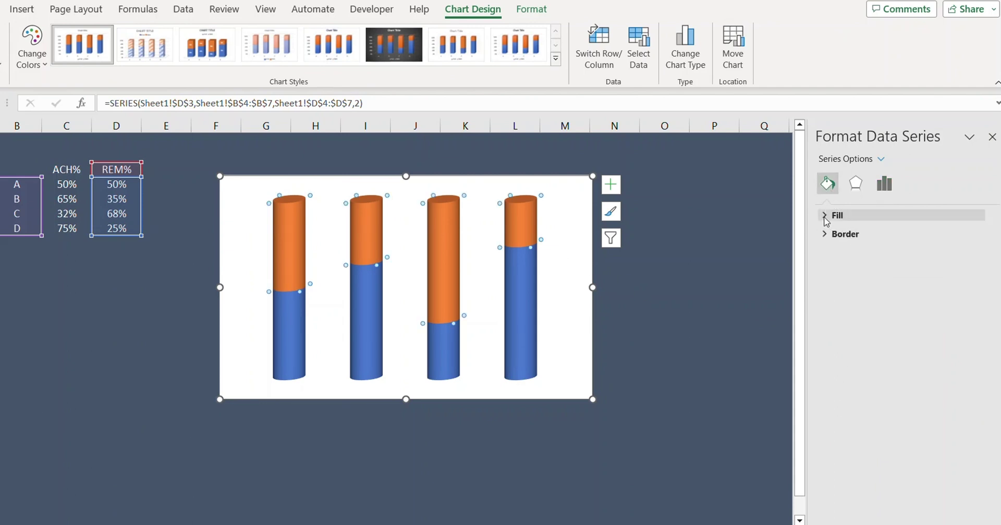
click(825, 221)
click(970, 365)
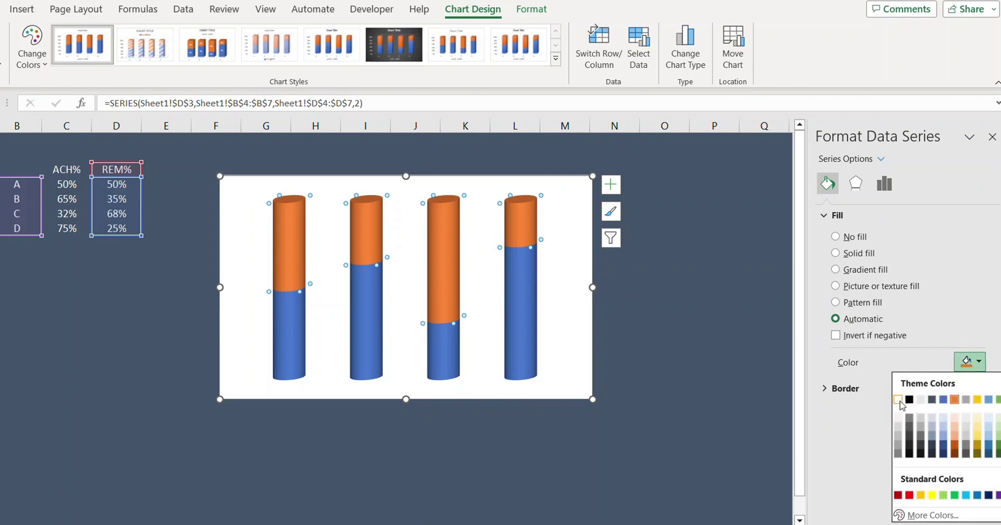
click(898, 400)
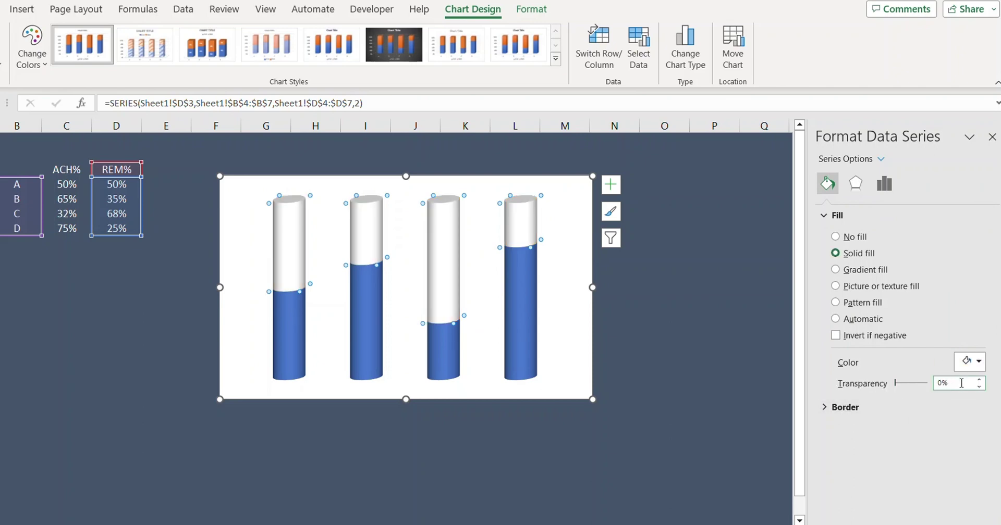
drag(897, 385, 905, 386)
click(980, 380)
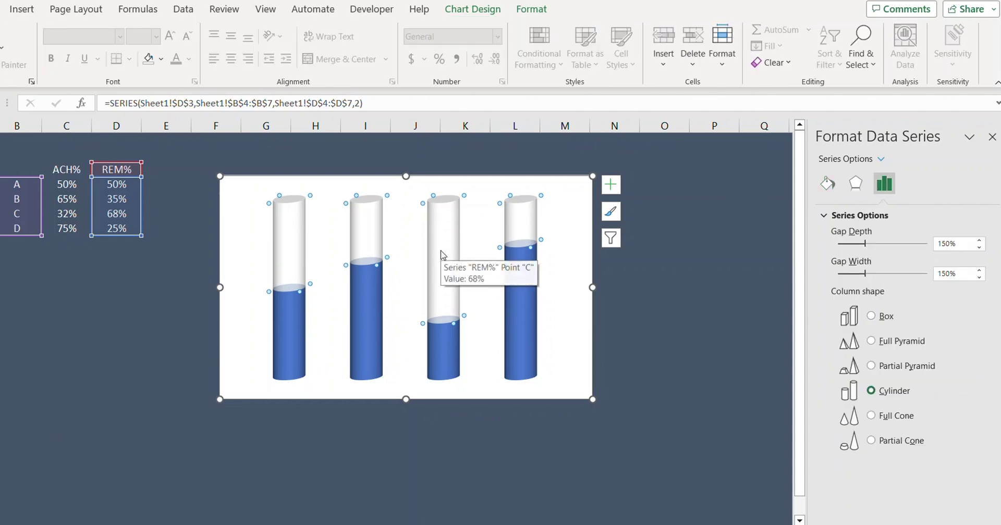
Apply a Translucent 3-D material to the REM% series.
click(855, 184)
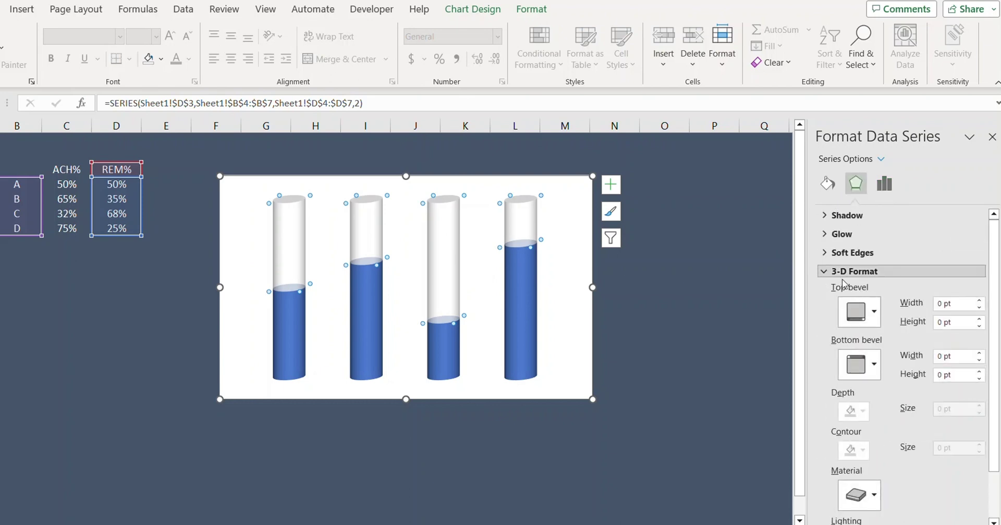
scroll(843, 283, down, 2)
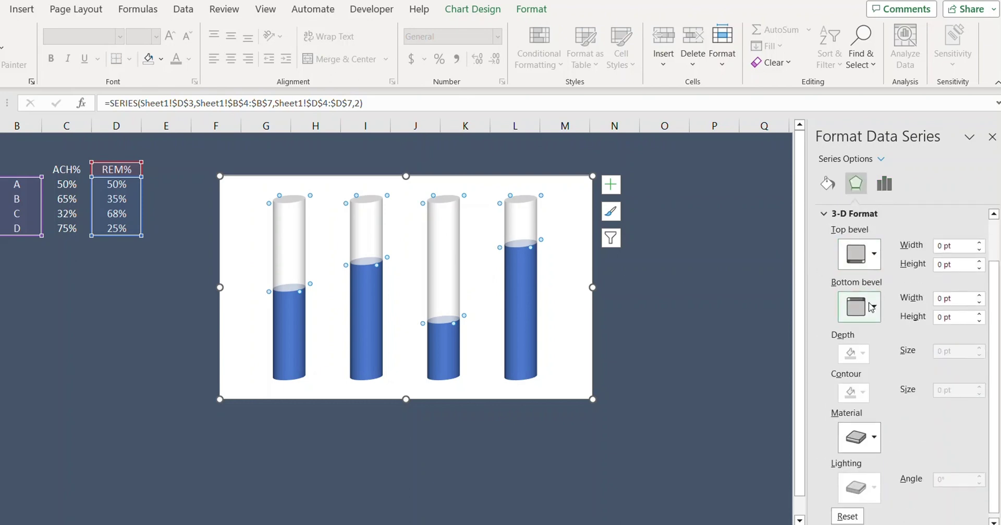
click(865, 452)
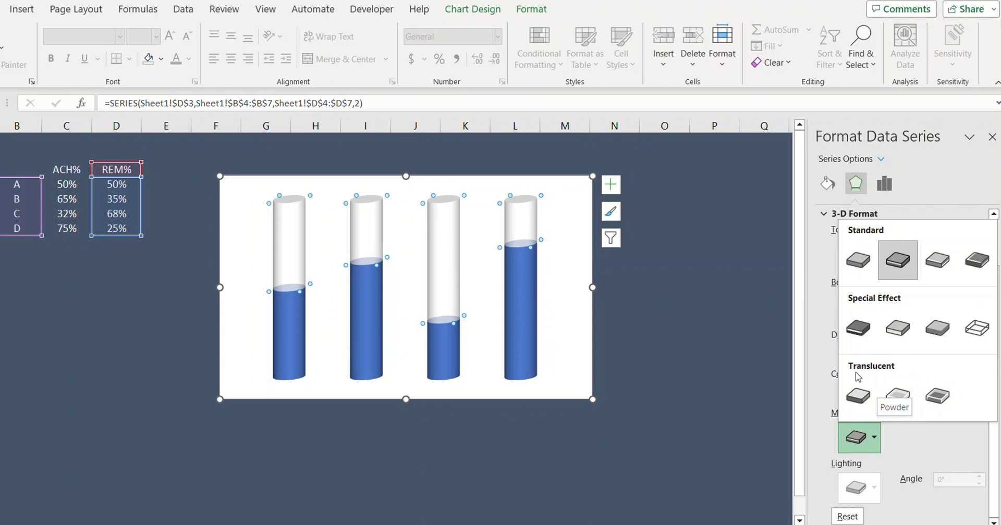
click(934, 403)
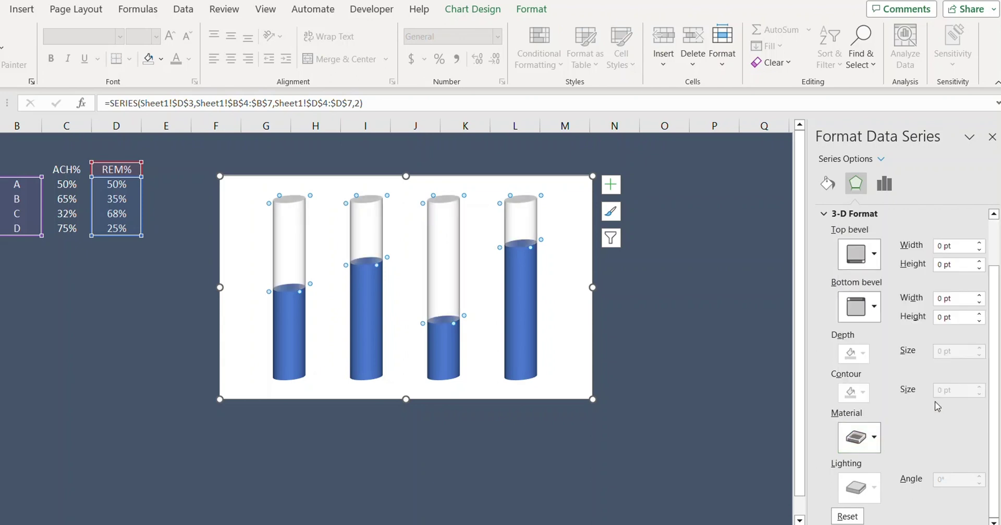
click(615, 405)
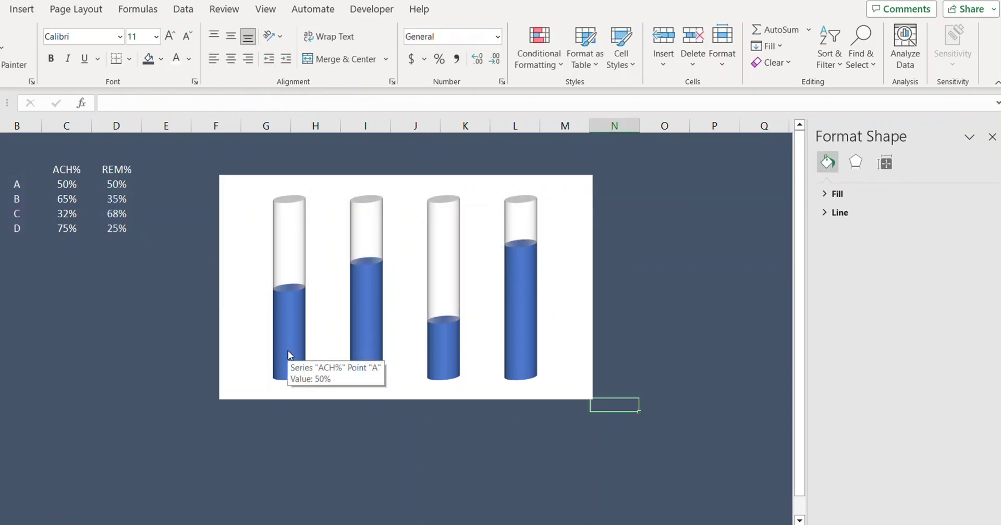
Colour the ACH% fill of cylinder A red and cylinder B gold.
click(289, 352)
click(293, 340)
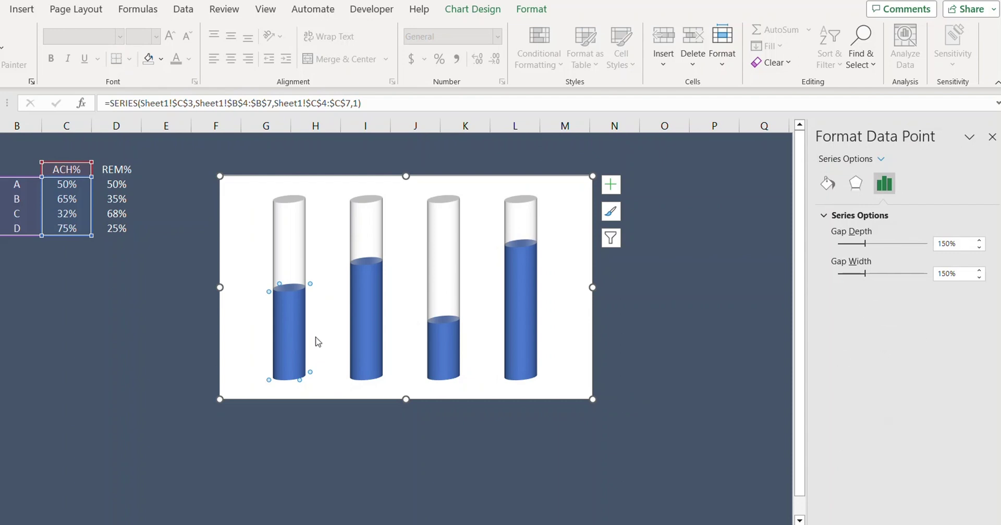
click(827, 184)
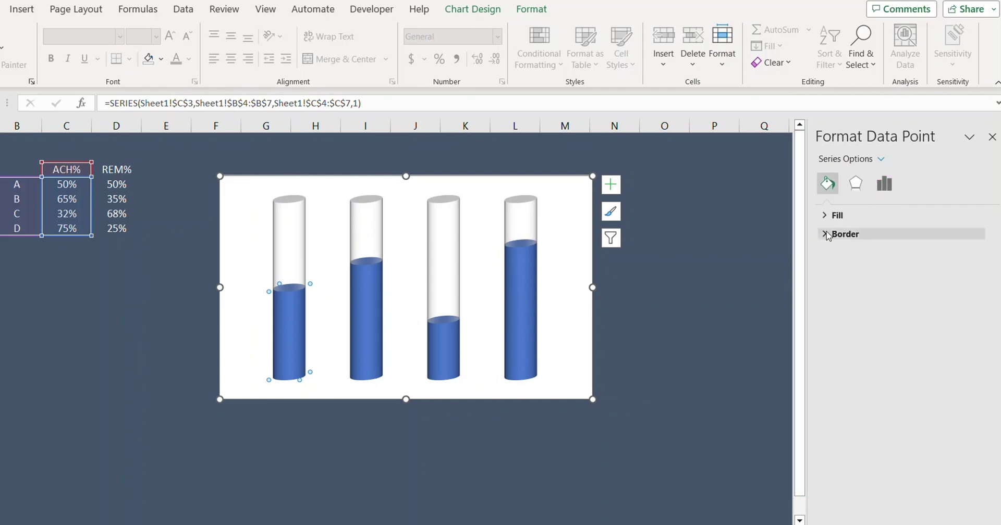
click(827, 216)
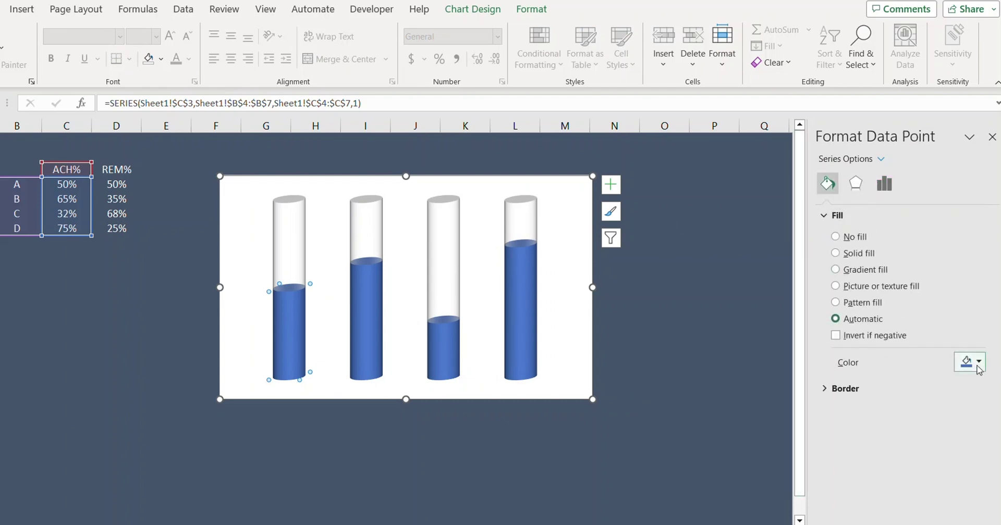
click(978, 365)
click(900, 495)
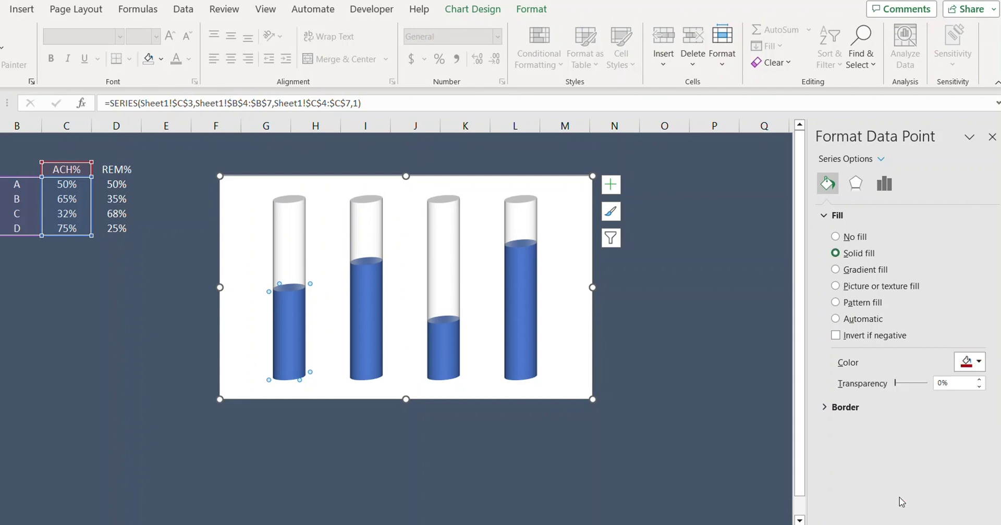
click(368, 327)
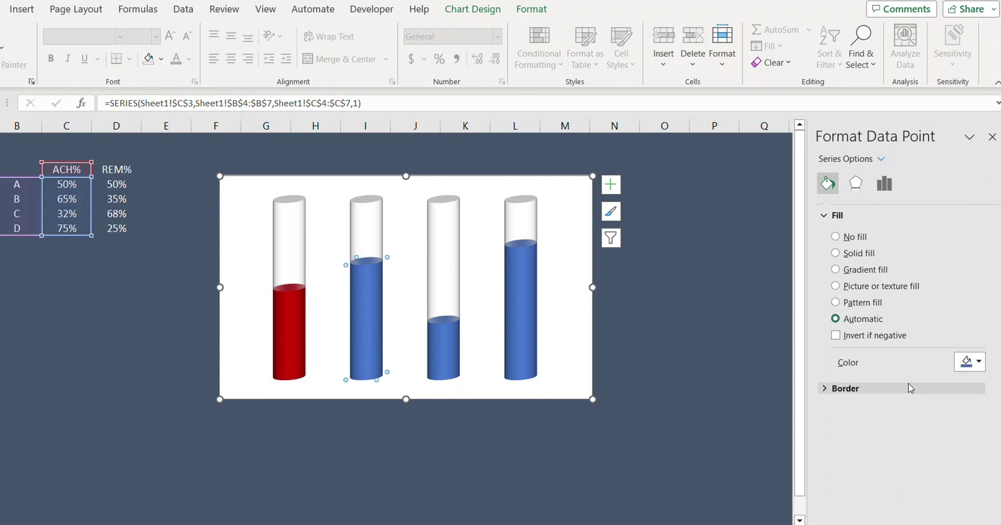
click(959, 368)
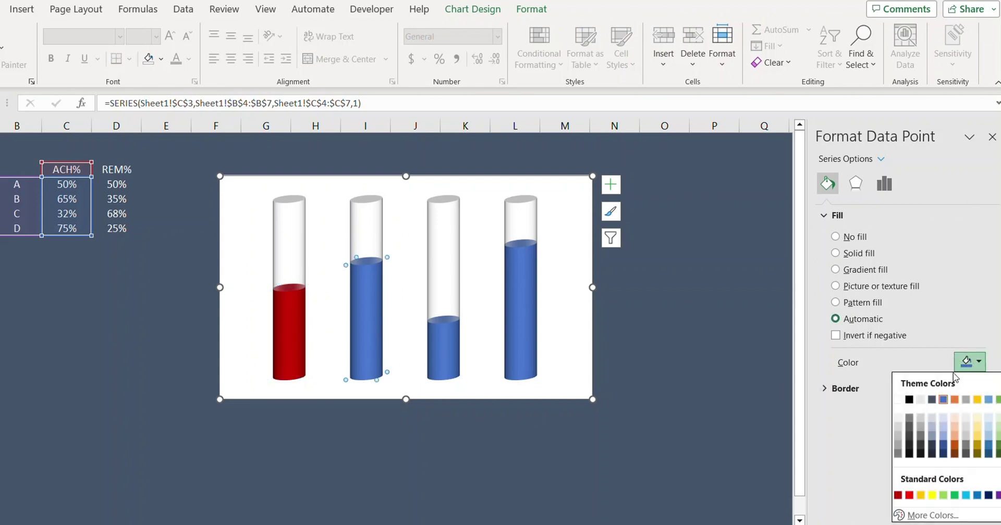
click(920, 495)
Colour the ACH% fill of cylinder C green and cylinder D dark blue.
click(447, 349)
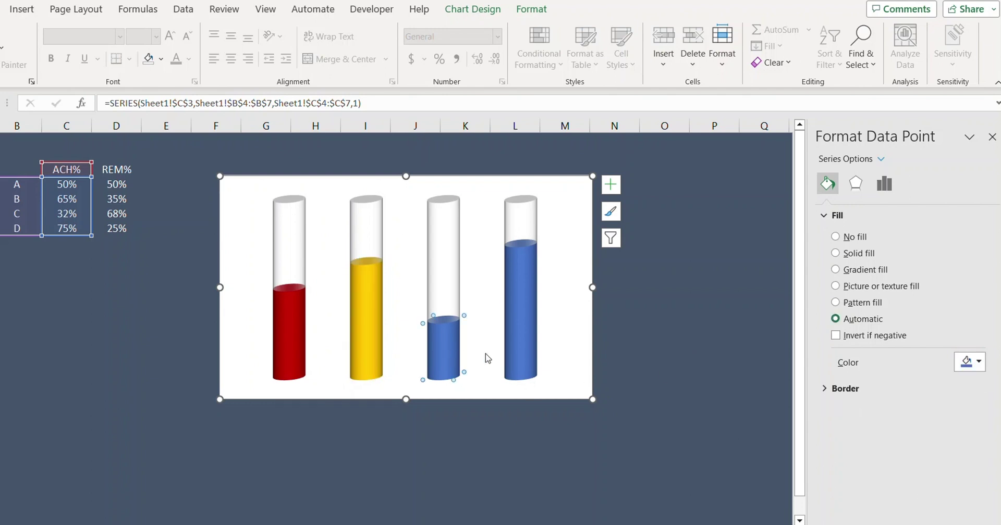
click(962, 367)
click(943, 501)
click(531, 308)
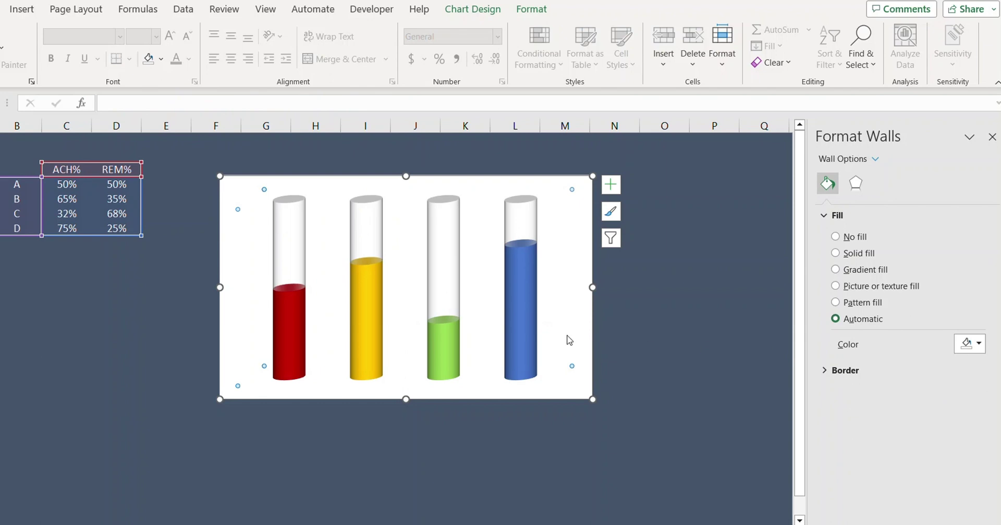
click(520, 314)
click(517, 318)
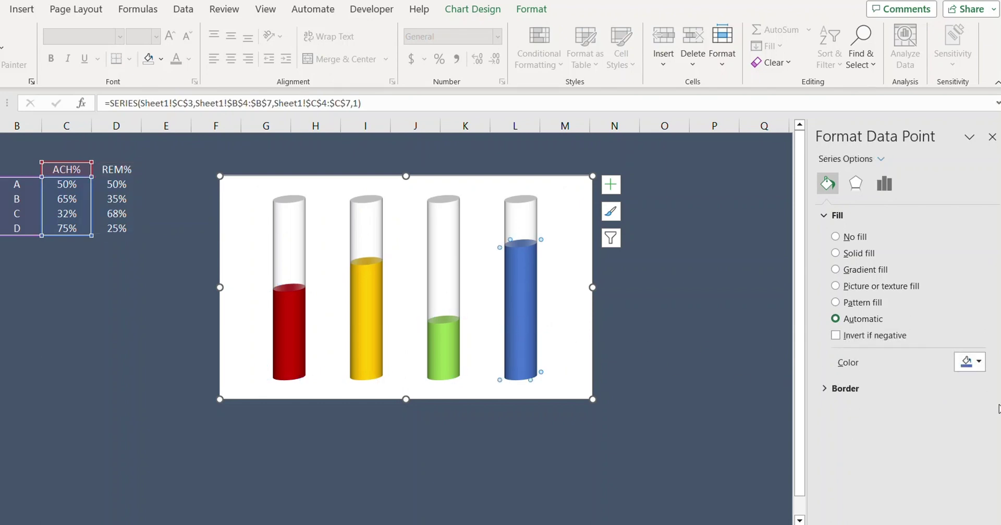
click(973, 363)
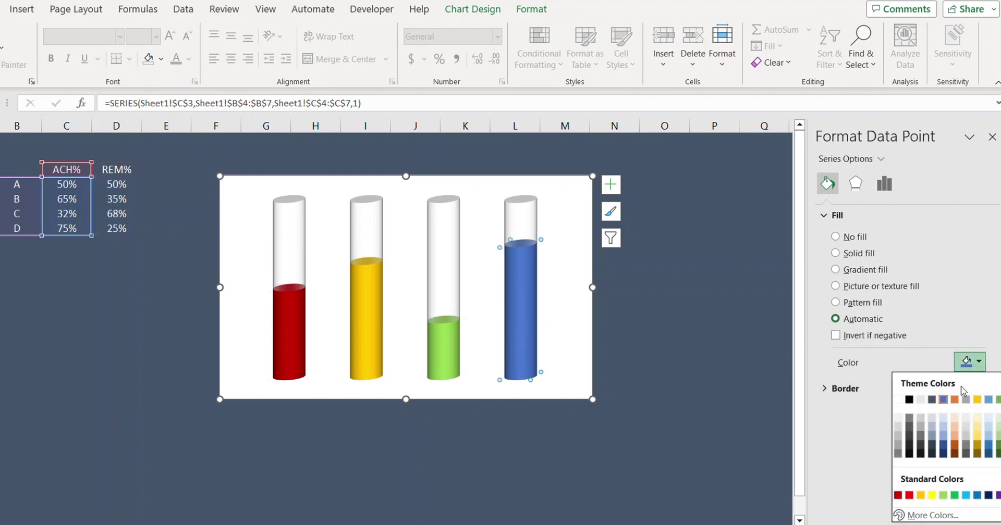
click(978, 448)
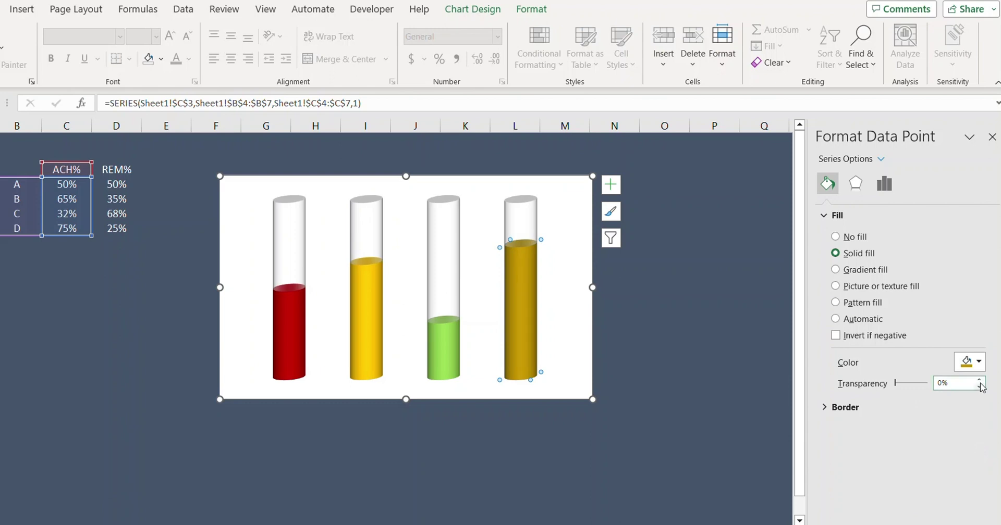
click(969, 363)
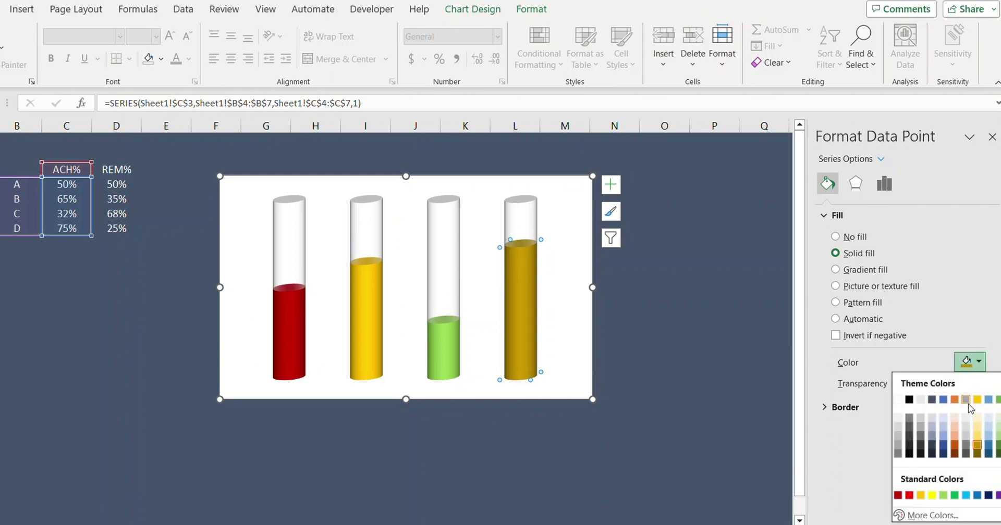
click(944, 446)
click(716, 376)
click(527, 327)
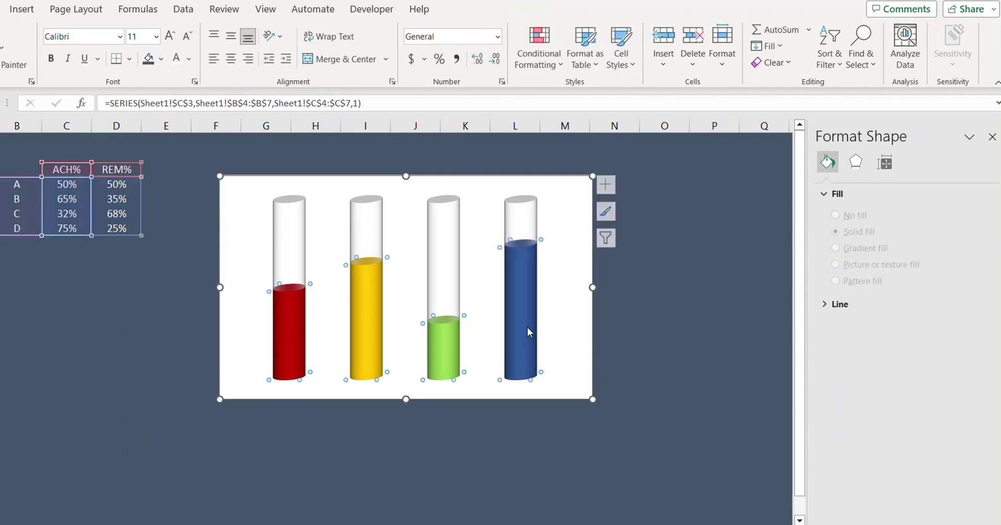
Set the REM% series gap width to 80%, down from 150%.
click(443, 245)
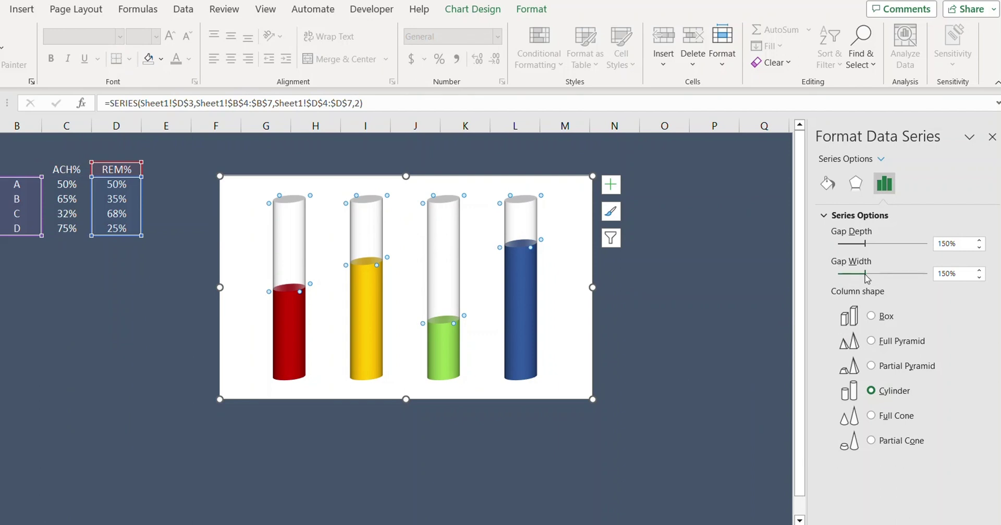
drag(865, 274, 855, 274)
click(979, 270)
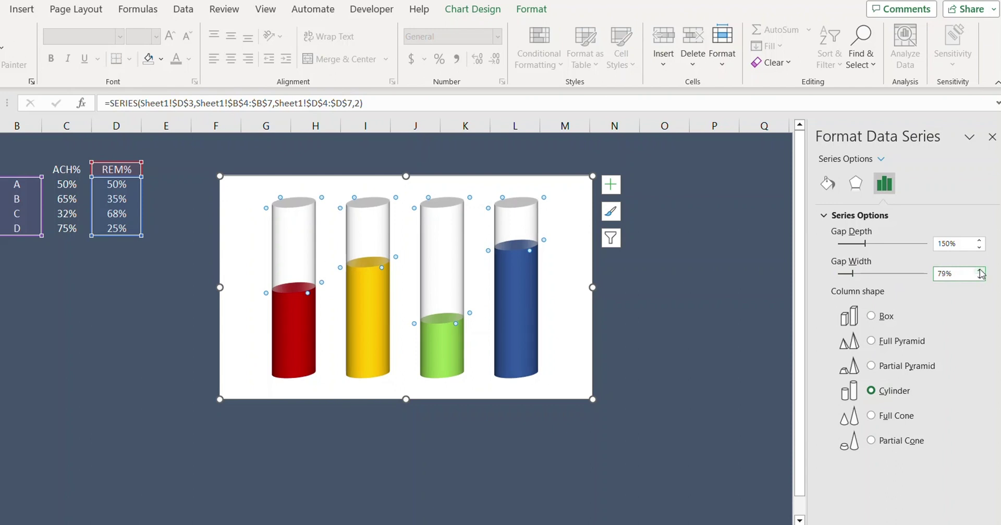
click(980, 270)
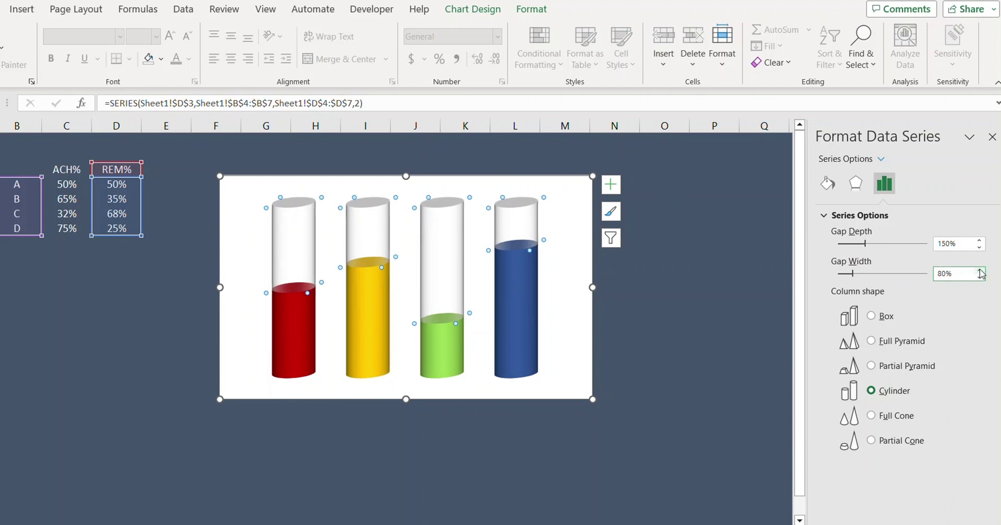
click(715, 315)
click(561, 178)
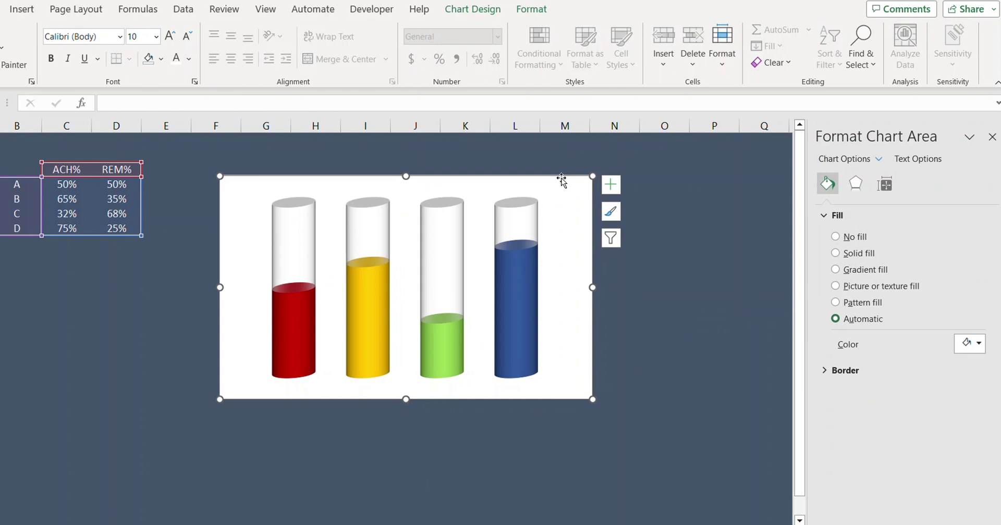
Set the chart area's 3-D rotation to X 0° and Y 10°.
click(856, 184)
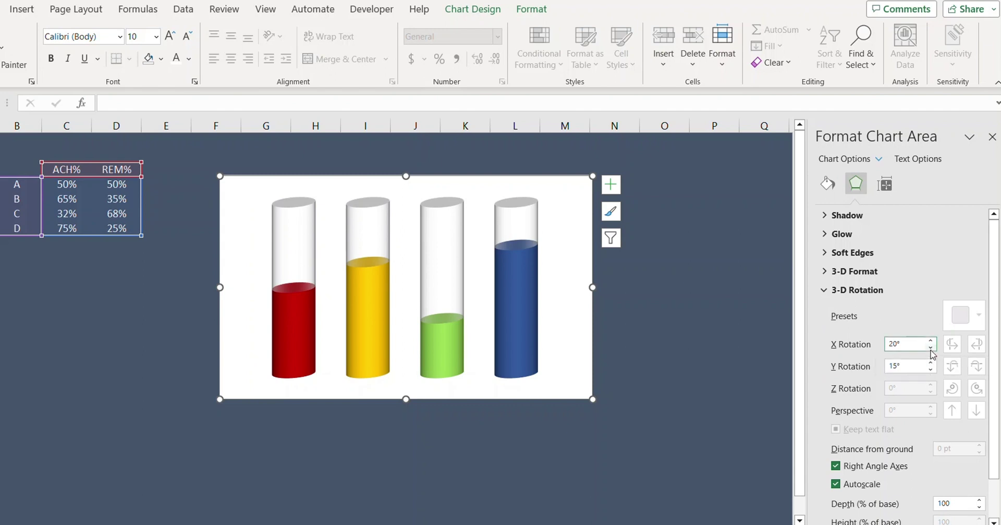
click(931, 348)
click(931, 348)
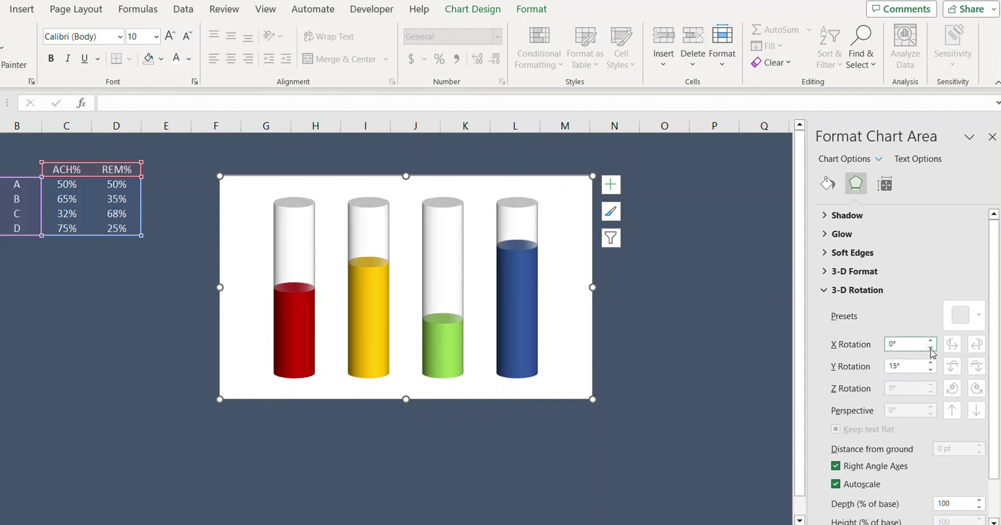
click(931, 370)
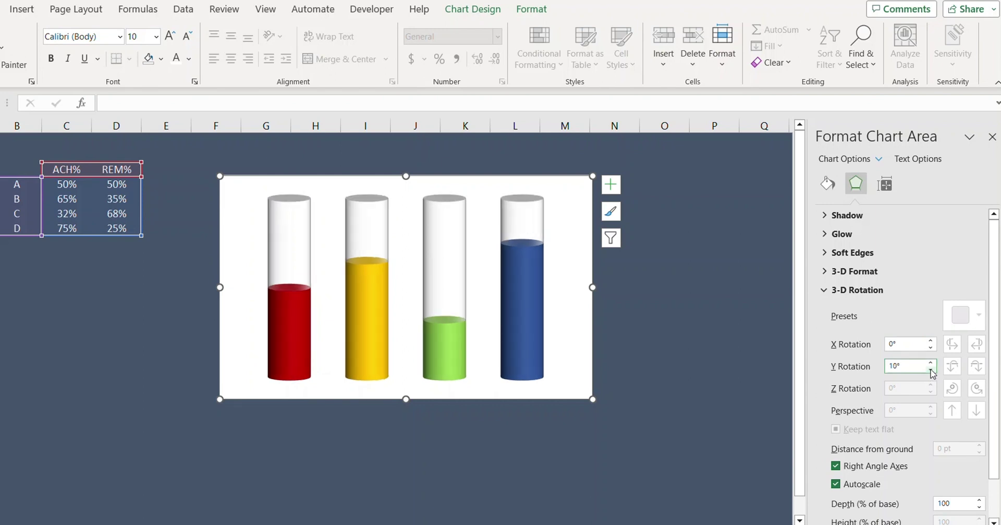
Give the chart area No Fill and No Outline from the Format tab.
click(656, 346)
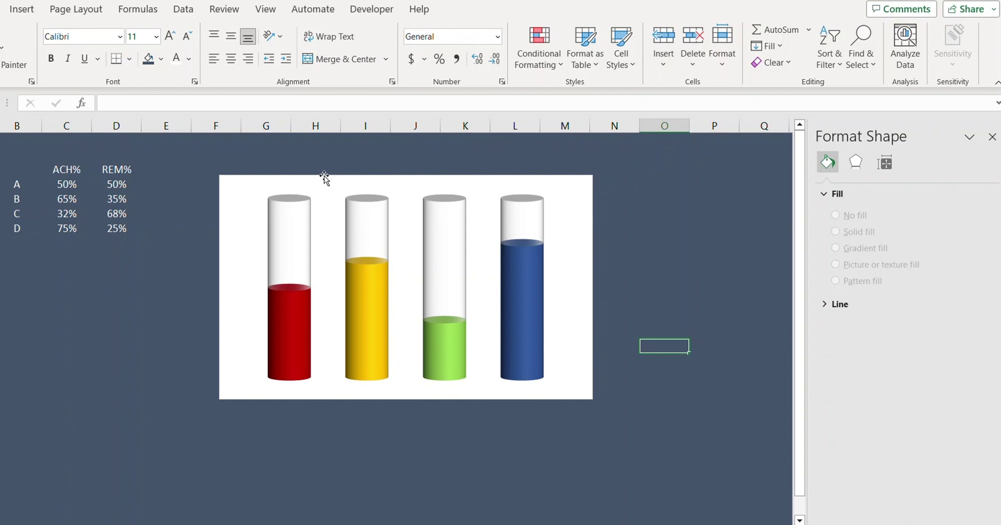
click(324, 176)
click(544, 10)
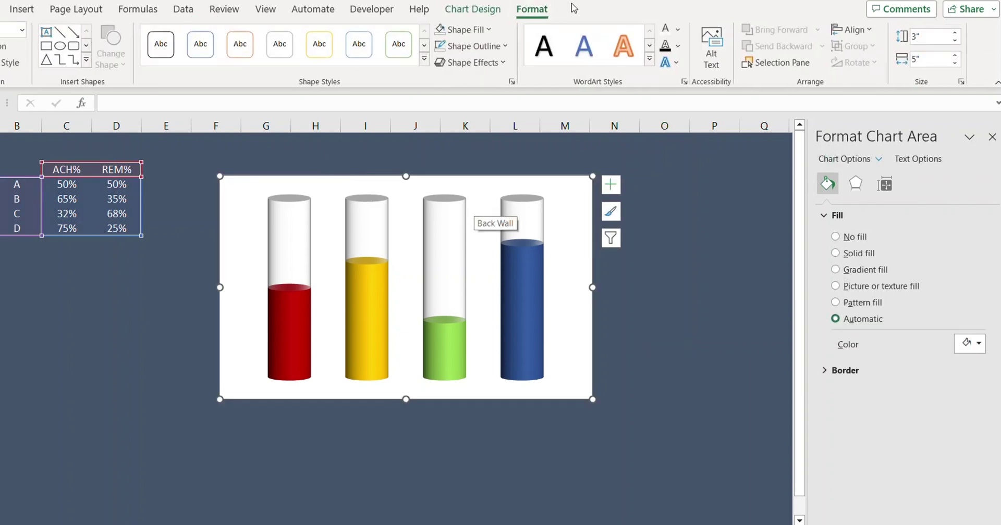
click(480, 34)
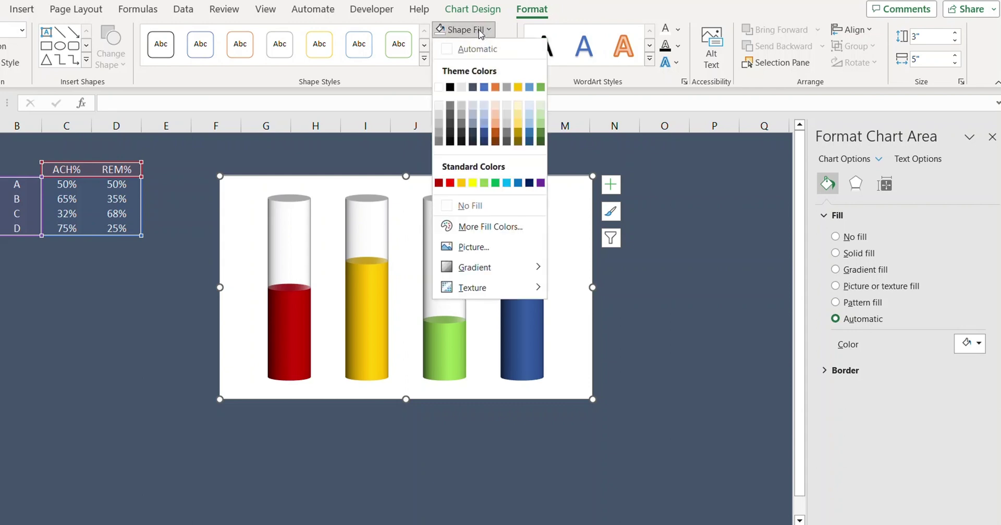
click(474, 206)
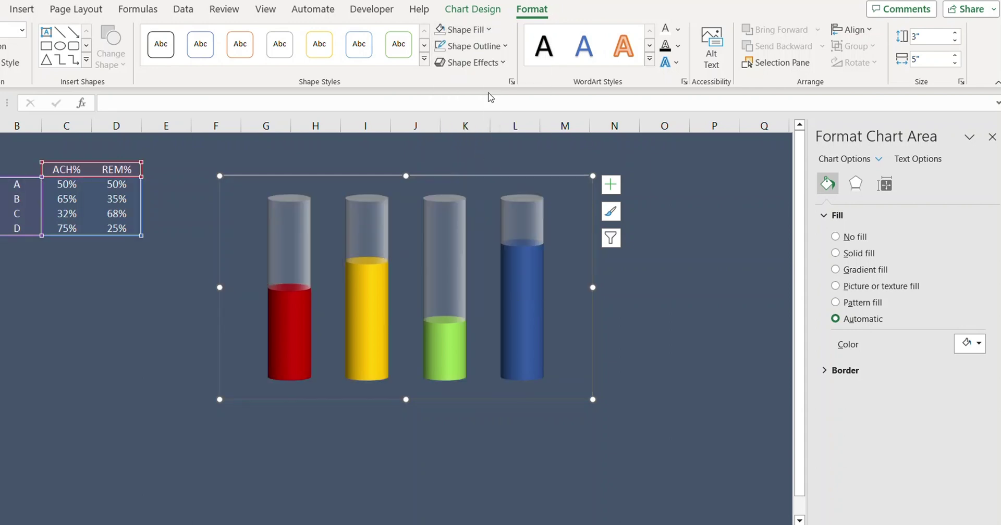
click(476, 49)
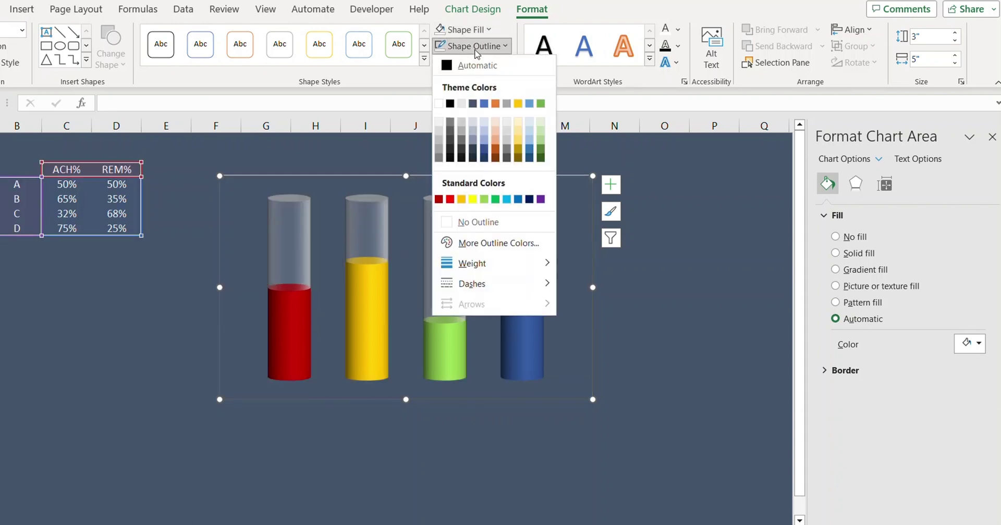
click(476, 229)
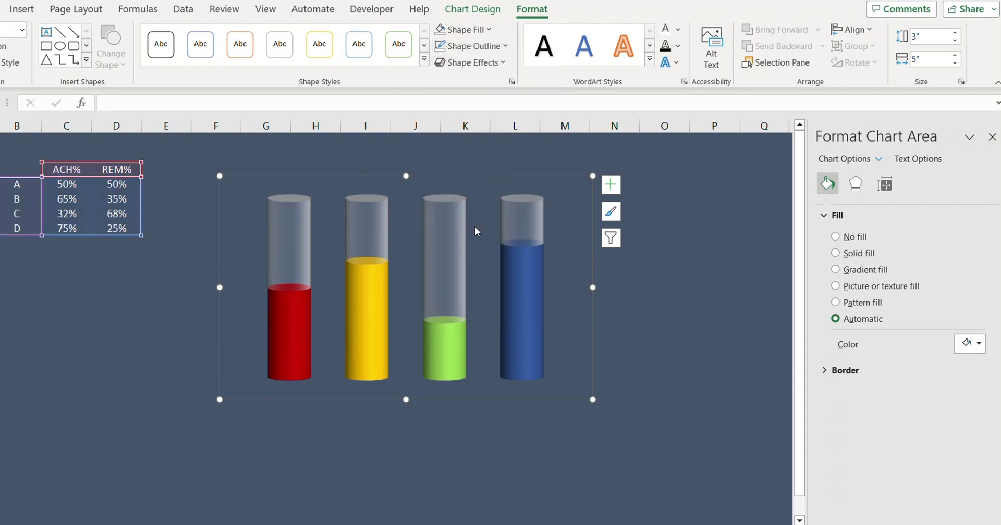
click(285, 236)
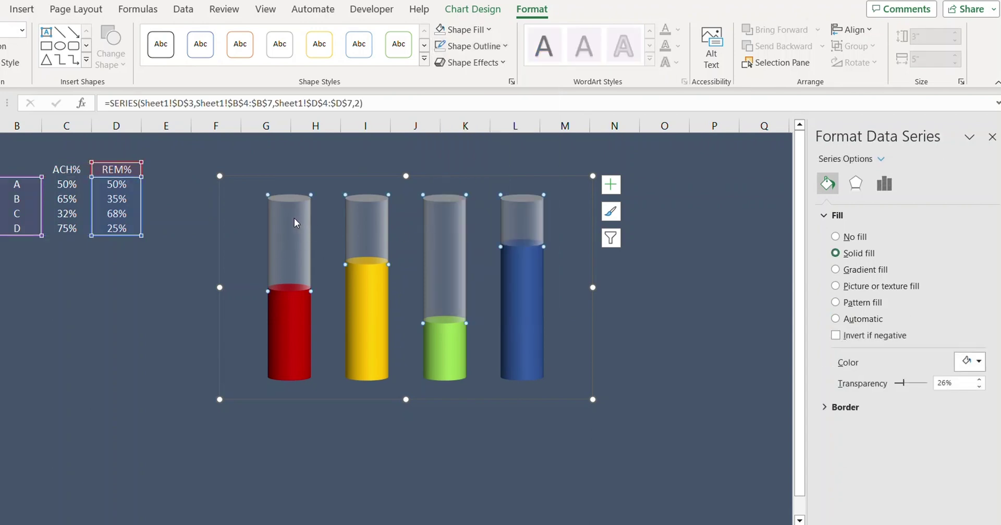
Add percentage data labels to the REM% cylinders and make their text white.
right_click(302, 229)
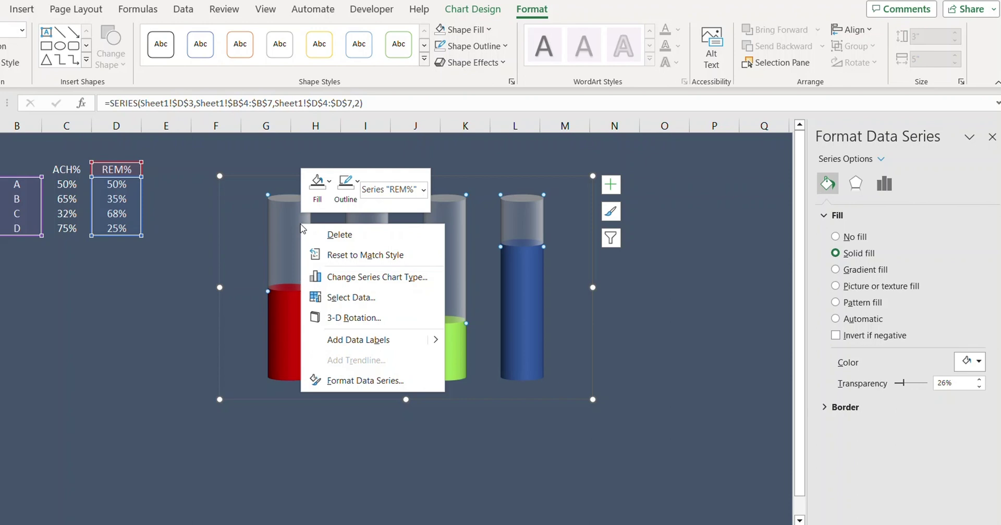
click(355, 339)
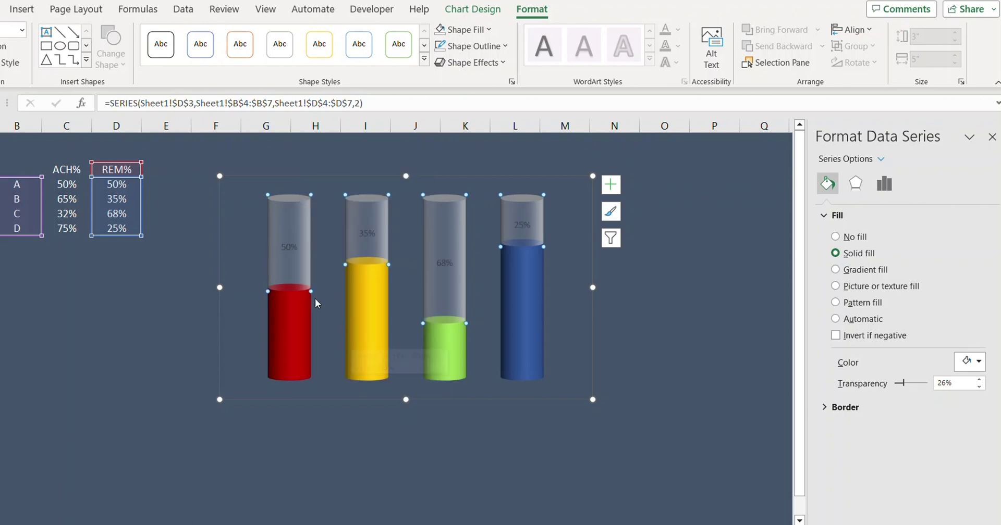
click(290, 248)
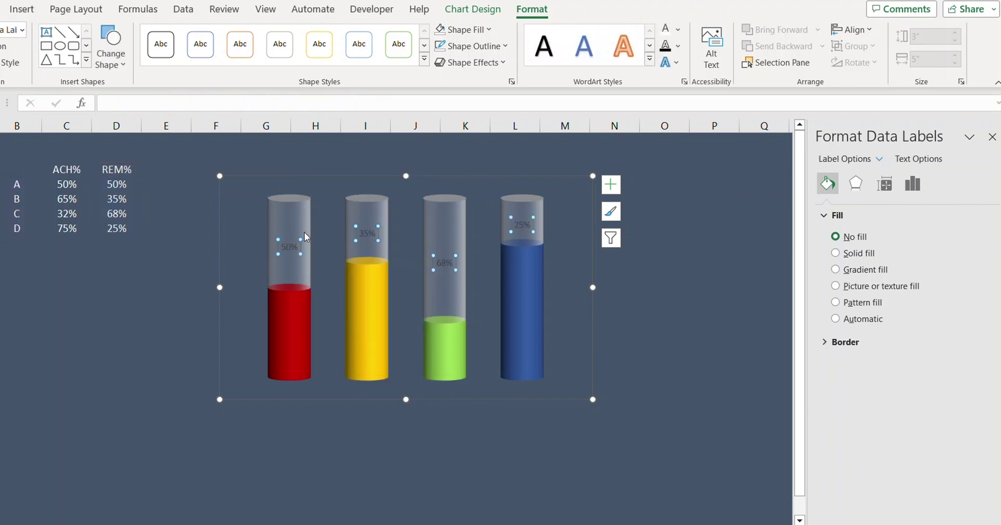
click(670, 32)
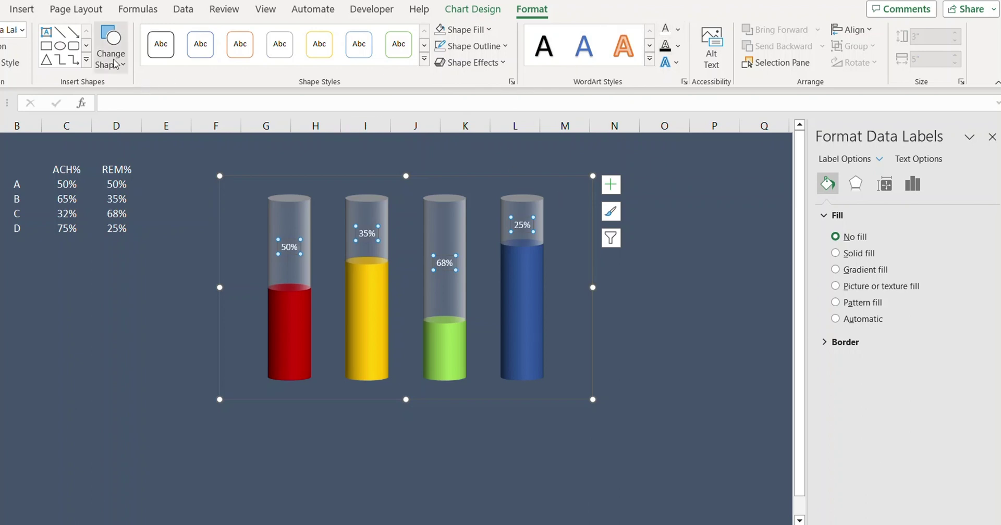
Set the percentage labels to Bahnschrift and enlarge them to size 20.
click(2, 13)
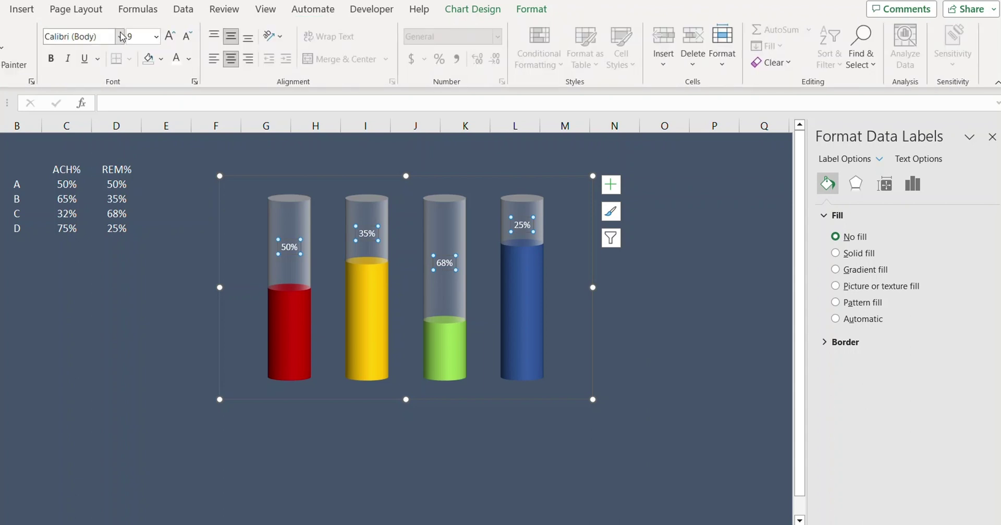
click(120, 35)
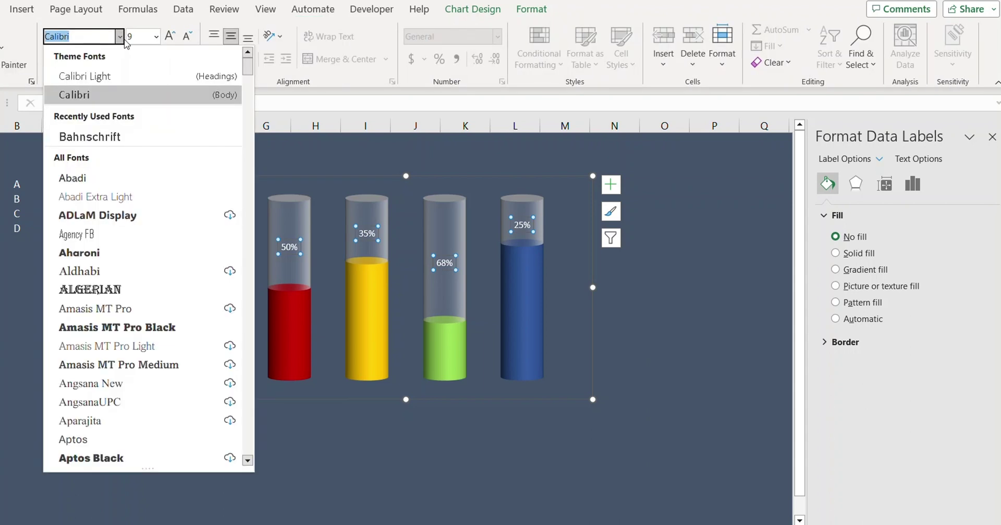
click(89, 136)
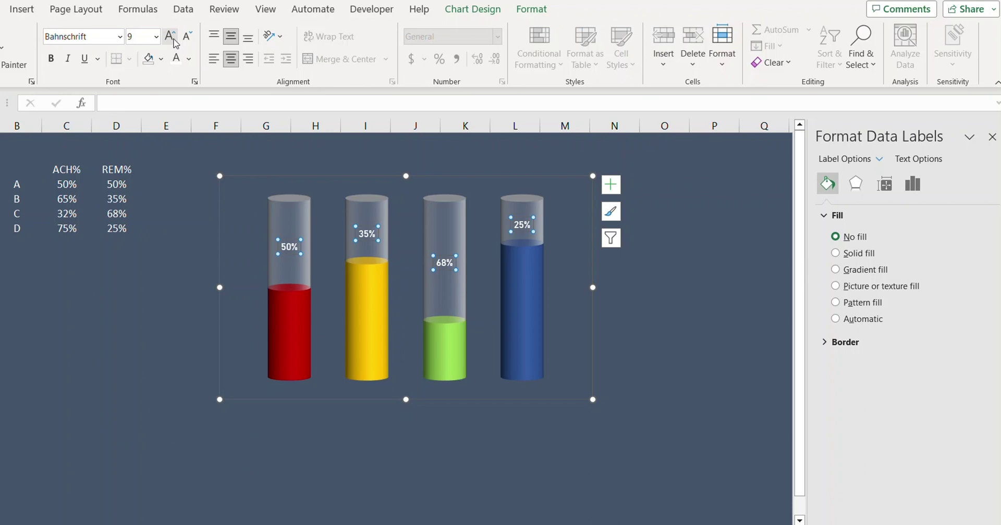
click(175, 40)
click(175, 40)
click(174, 40)
click(175, 41)
click(175, 41)
click(174, 41)
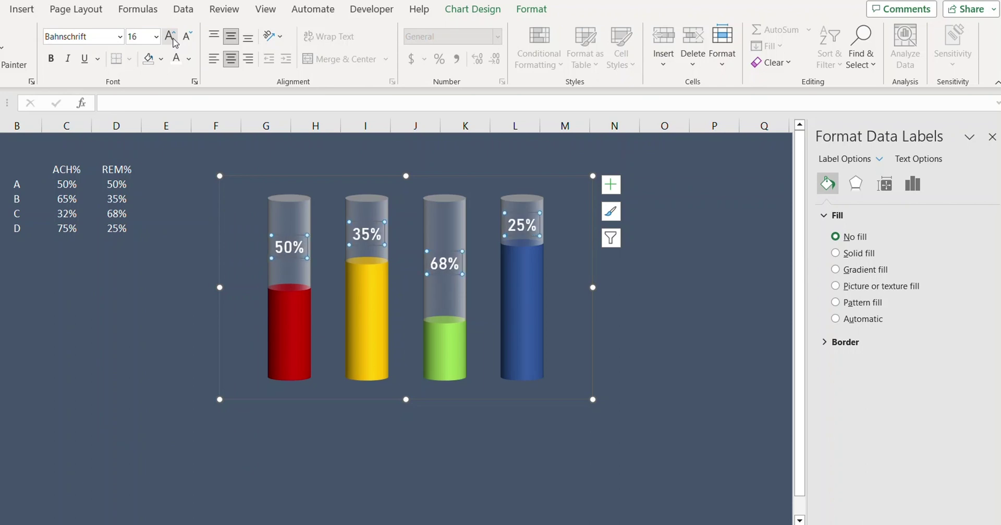
click(175, 41)
click(175, 41)
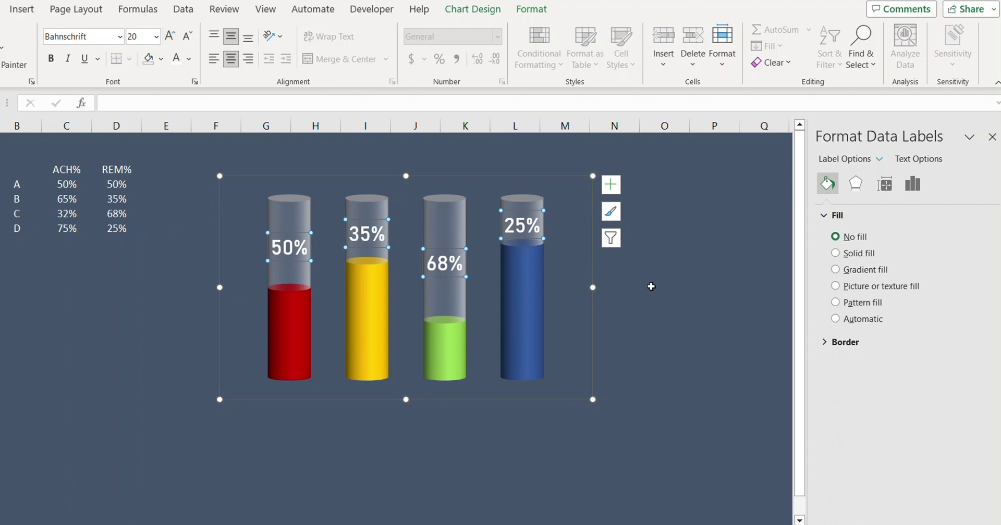
click(651, 287)
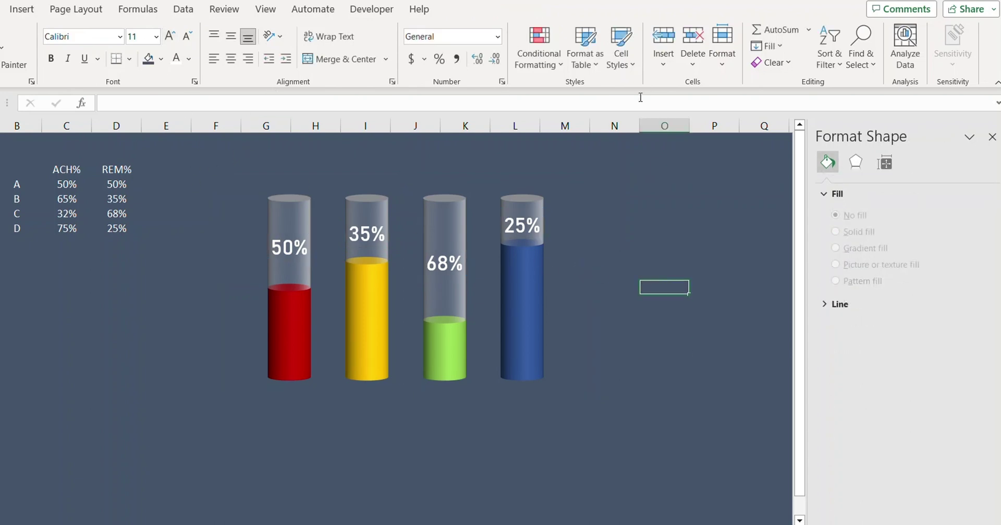
Draw a text box reading A beneath the red cylinder, centred horizontally and vertically.
click(24, 10)
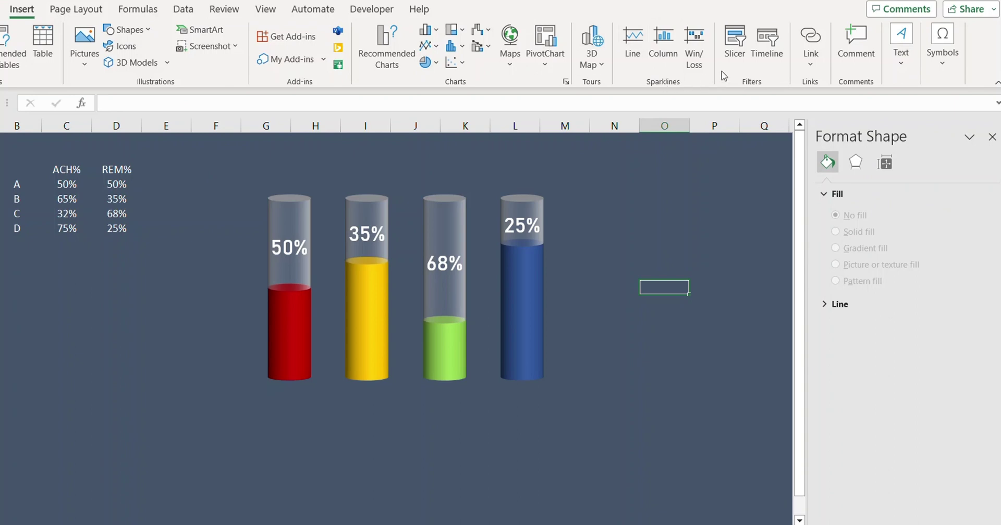
click(901, 45)
click(853, 115)
drag(272, 401, 310, 433)
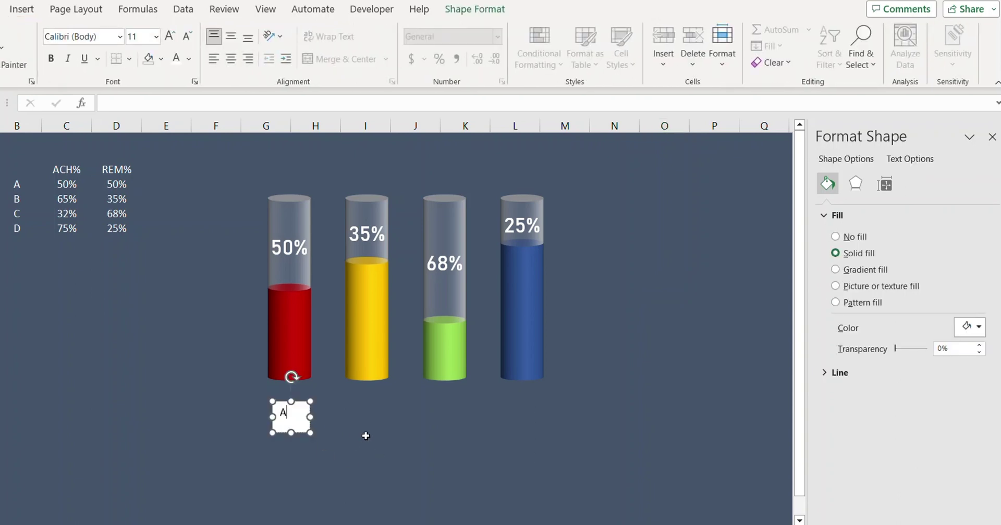
click(231, 59)
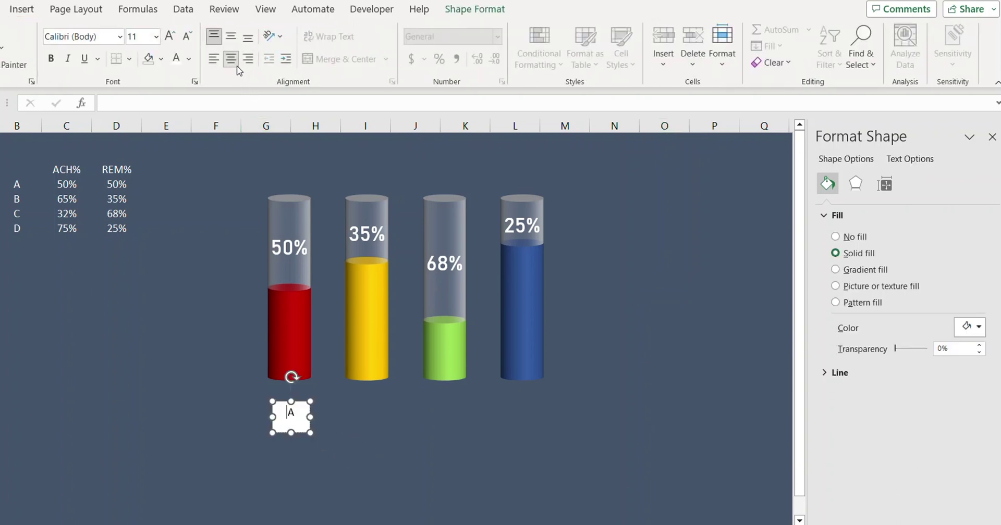
click(235, 40)
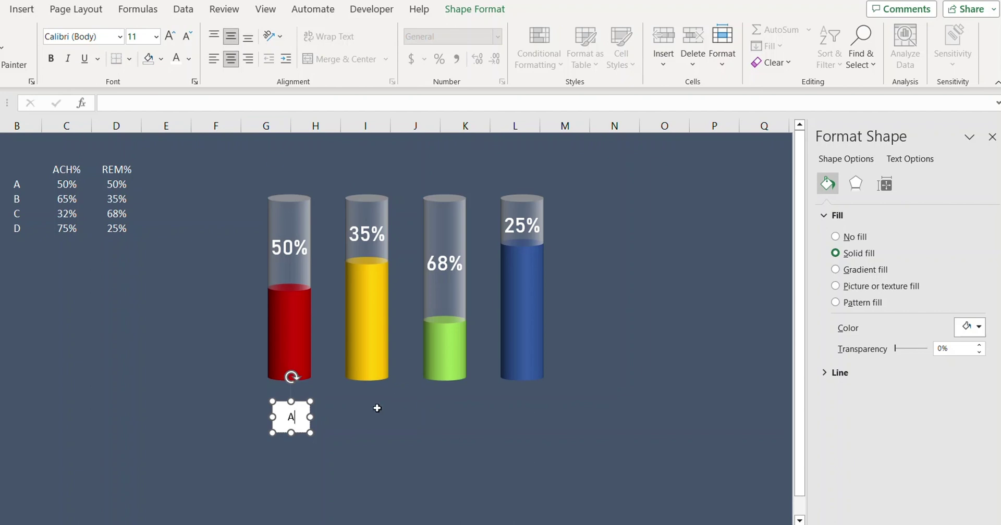
Make the letter A bold Bahnschrift at size 12.
click(375, 408)
click(291, 417)
double_click(291, 417)
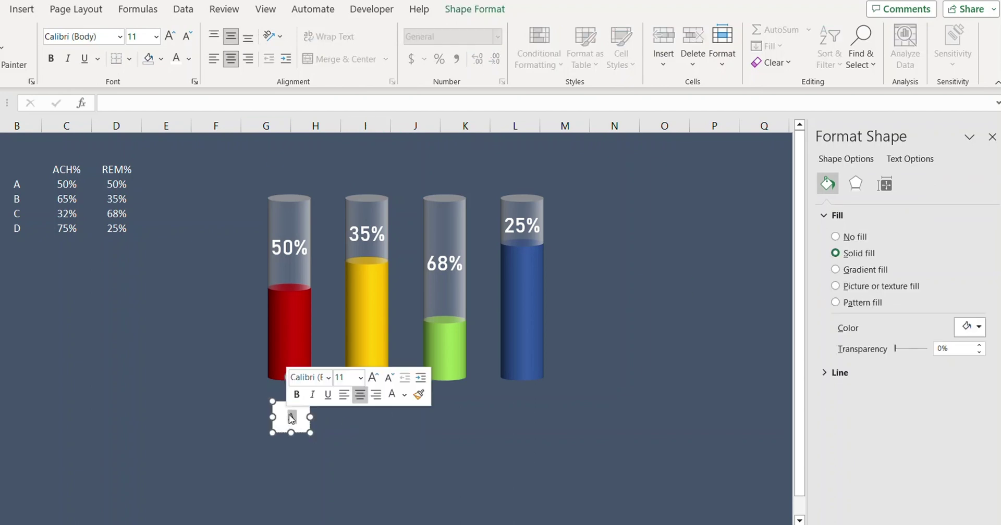
key(ctrl+b)
click(70, 42)
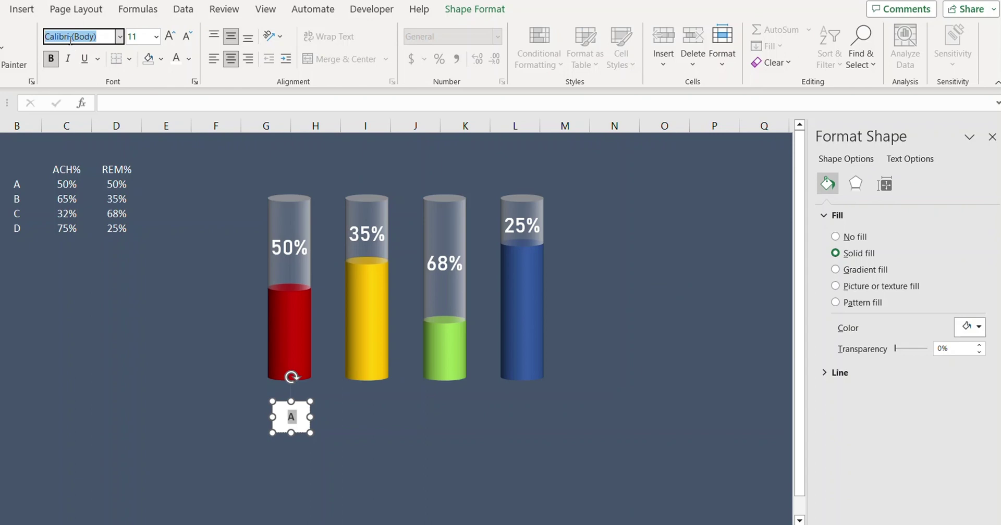
text(Bahnschrift)
key(Return)
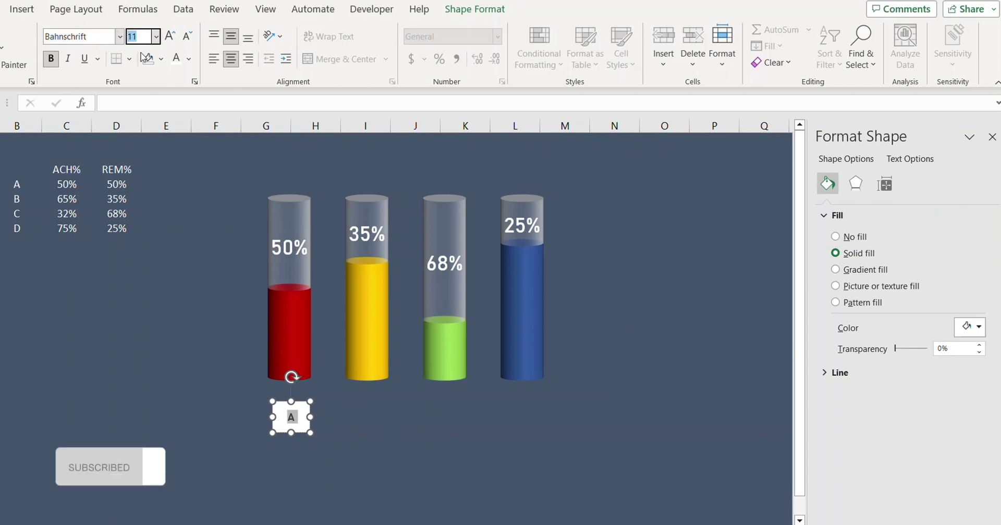
click(170, 37)
click(365, 424)
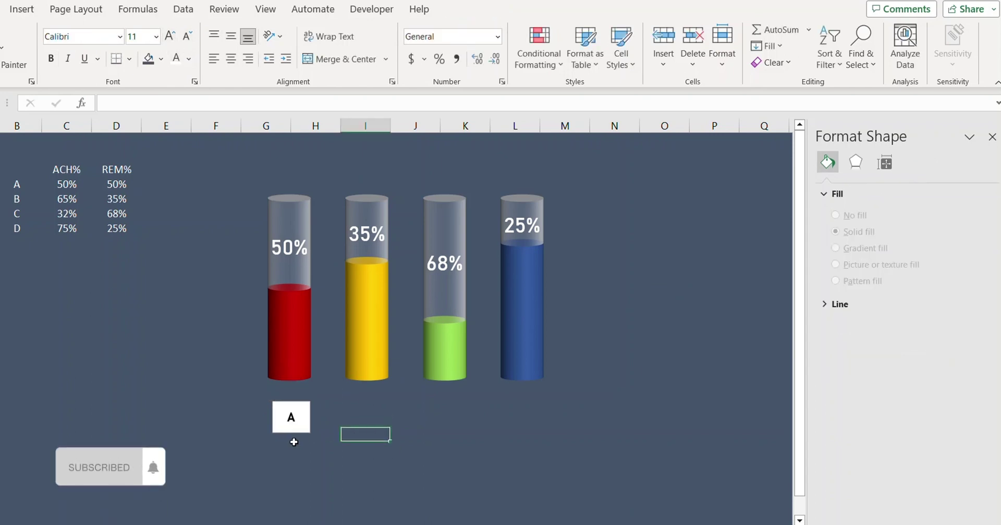
Set the A box's shape fill to No Fill.
click(284, 433)
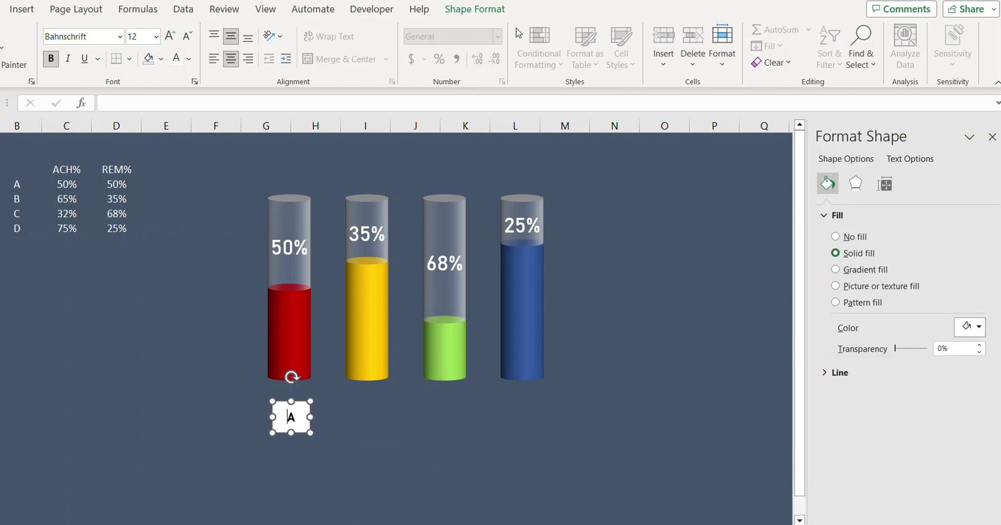
click(492, 5)
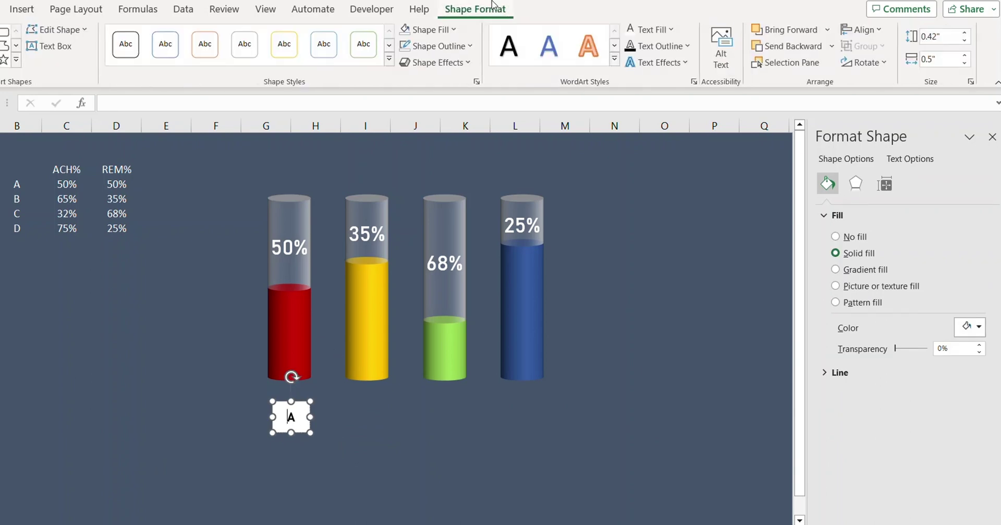
click(437, 30)
click(455, 207)
click(373, 433)
Give the A box a white outline with 1 pt weight.
click(305, 433)
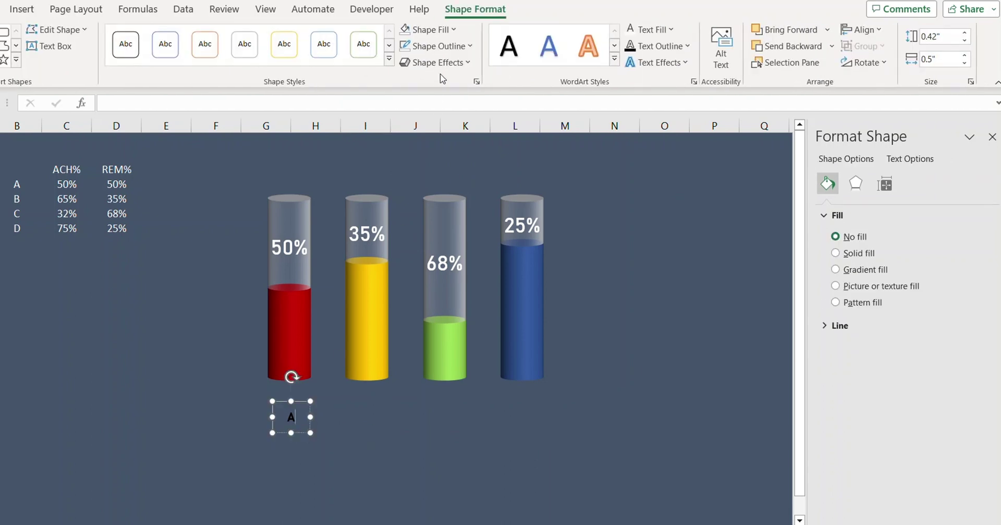
click(442, 47)
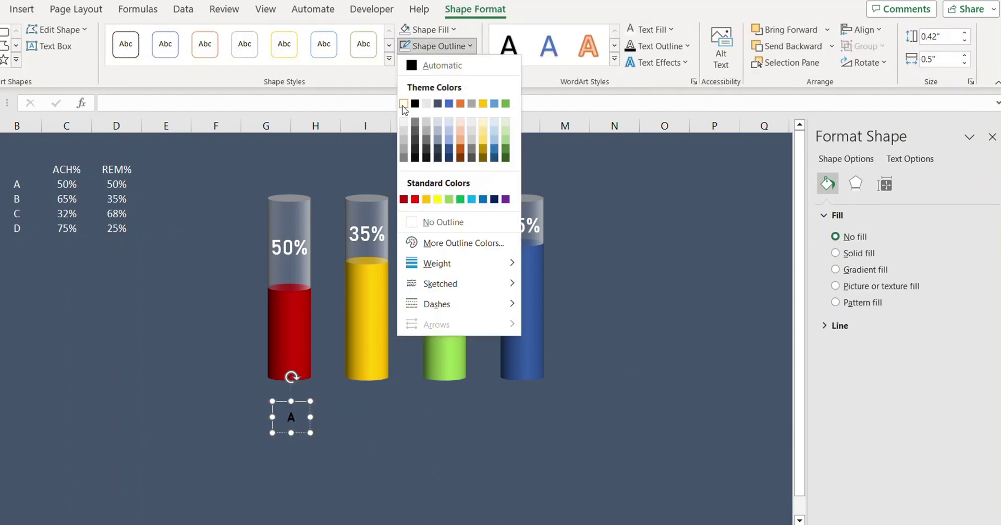
click(404, 104)
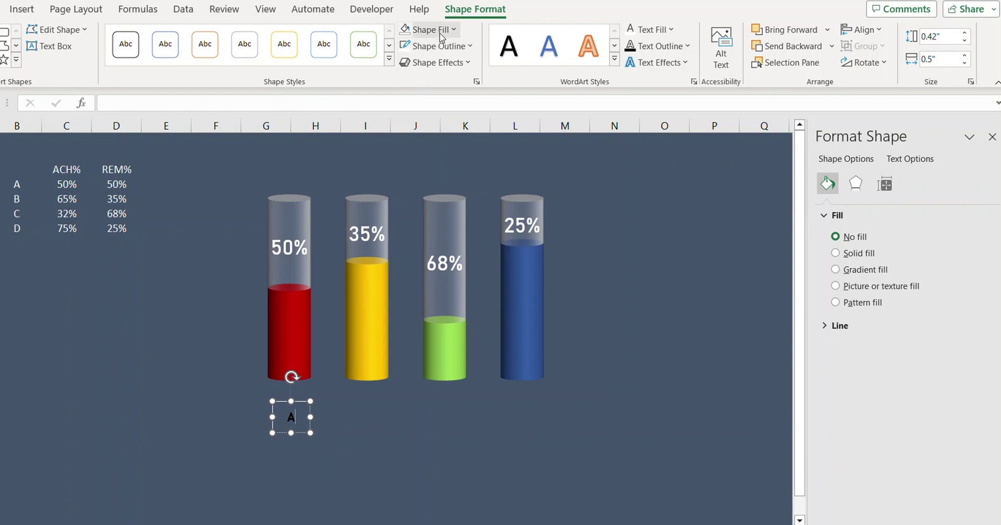
click(440, 46)
mouse_move(468, 269)
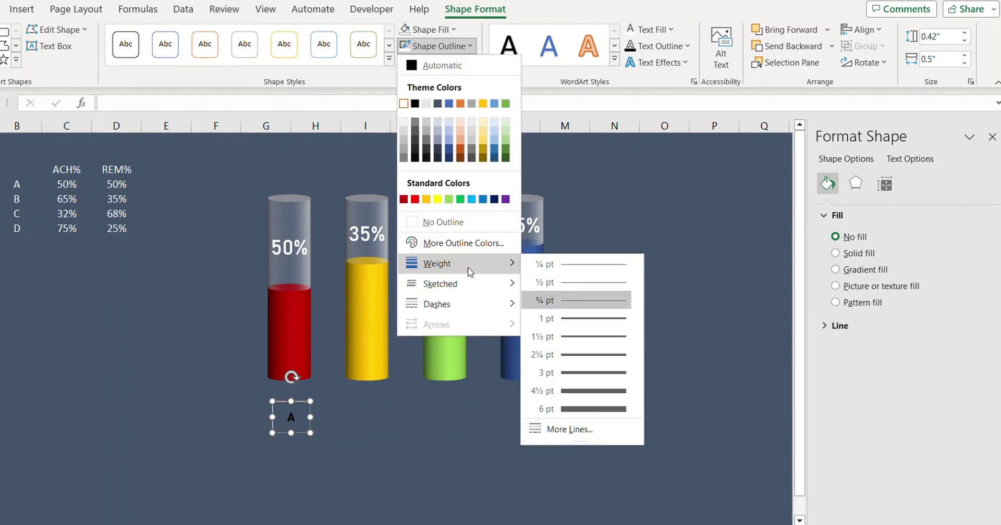
click(577, 319)
click(376, 483)
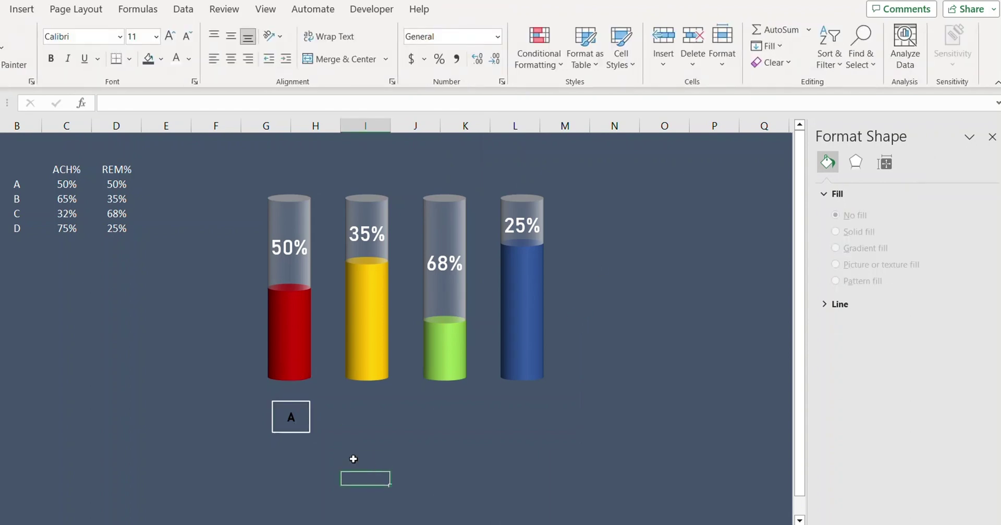
Turn the letter A white with a white text outline.
double_click(292, 417)
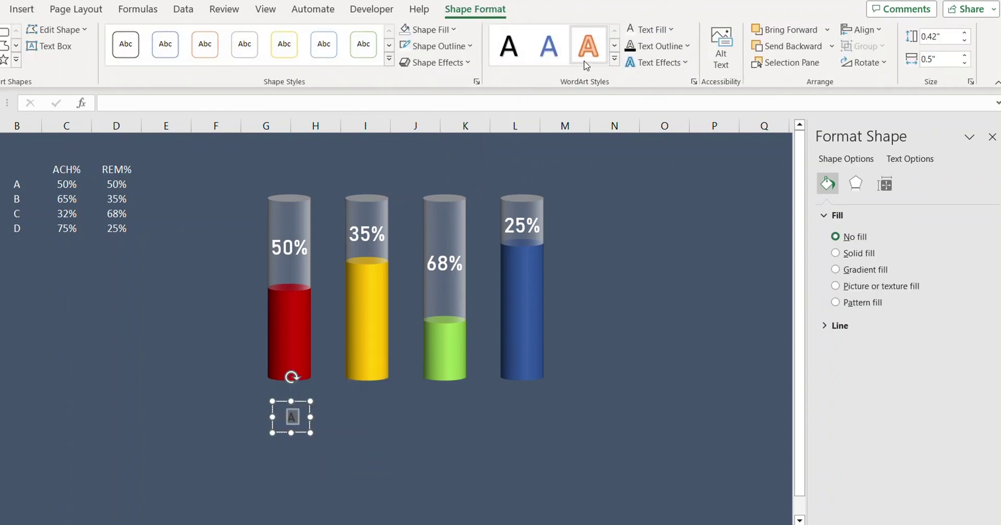
click(652, 45)
click(629, 94)
click(366, 421)
click(303, 434)
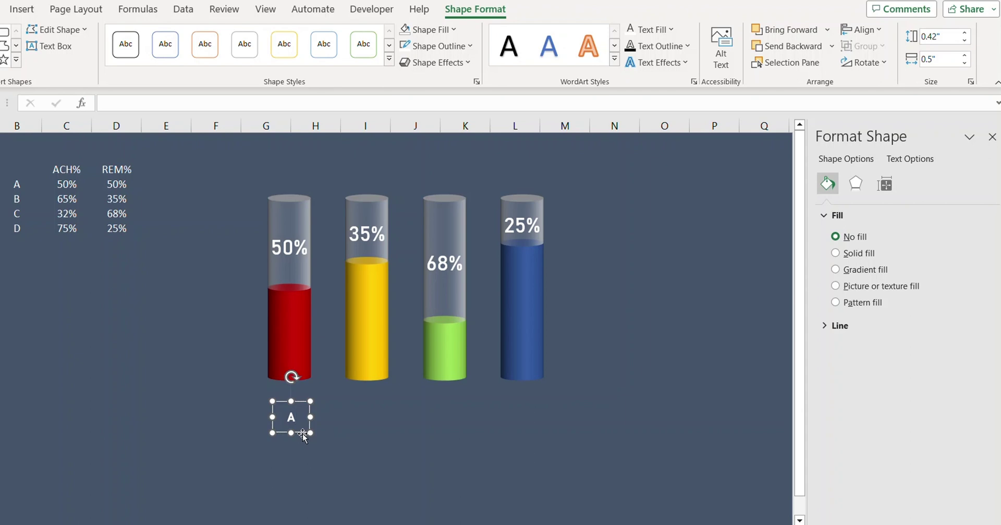
Copy the A box under the yellow cylinder and relabel it B.
drag(303, 435, 379, 433)
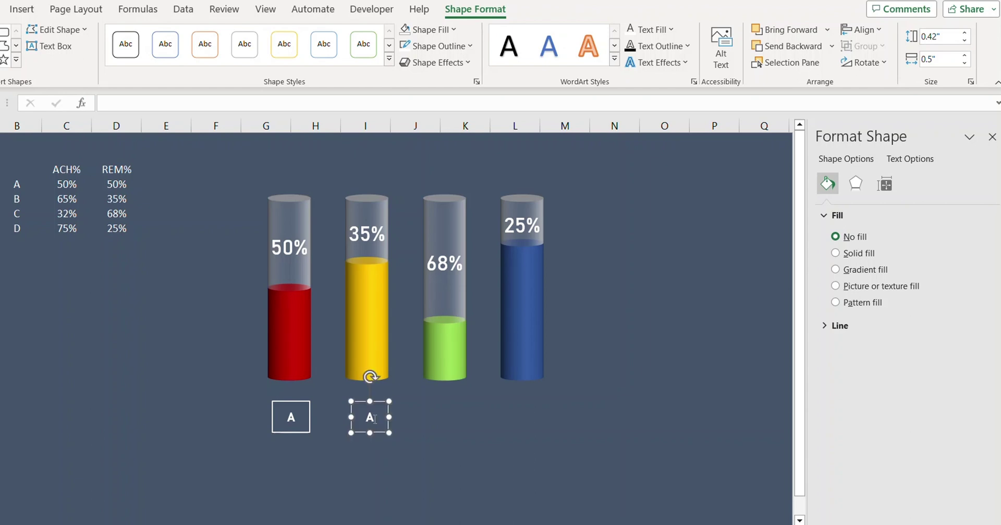
double_click(370, 418)
text(B)
Duplicate the box under the green and blue cylinders, relabelling them C and D.
drag(380, 434, 458, 433)
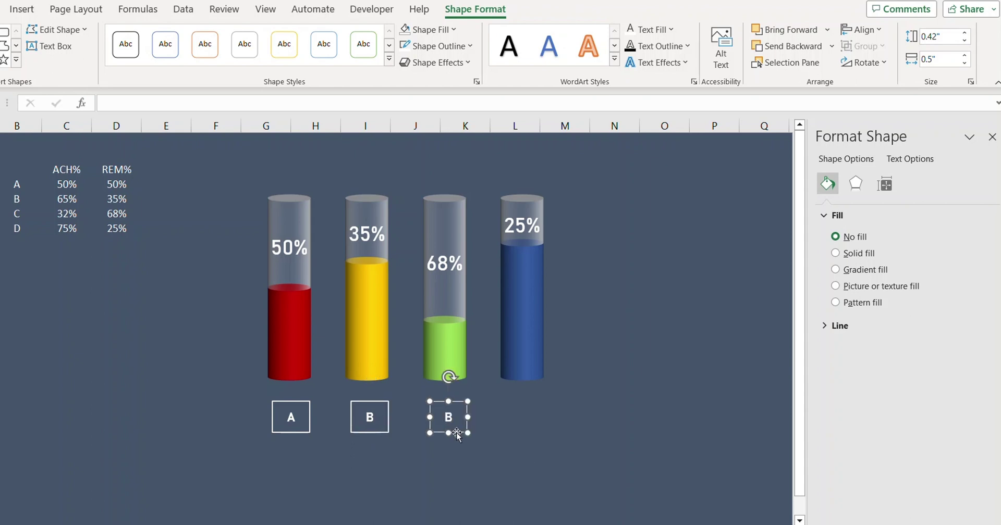
key(ctrl+d)
double_click(457, 418)
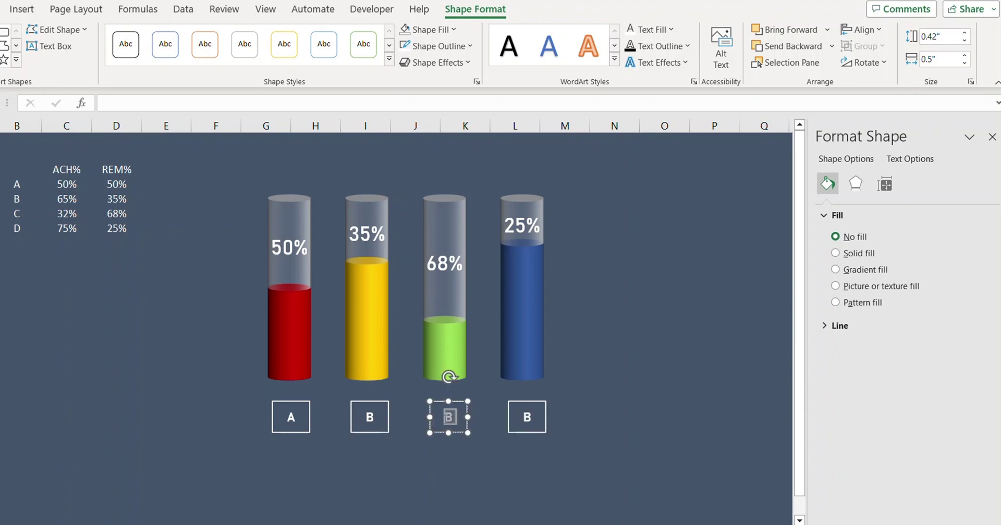
text(C)
click(528, 419)
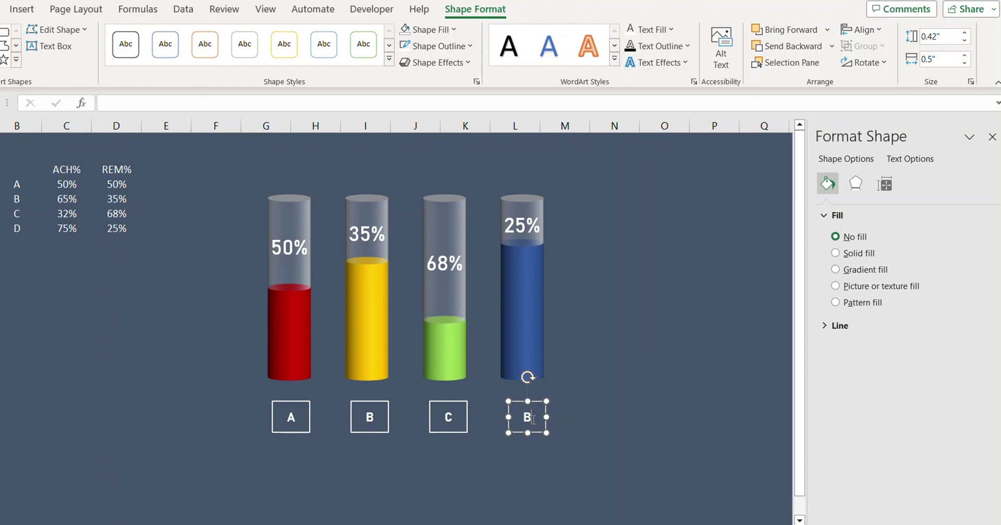
double_click(528, 419)
text(D)
click(599, 419)
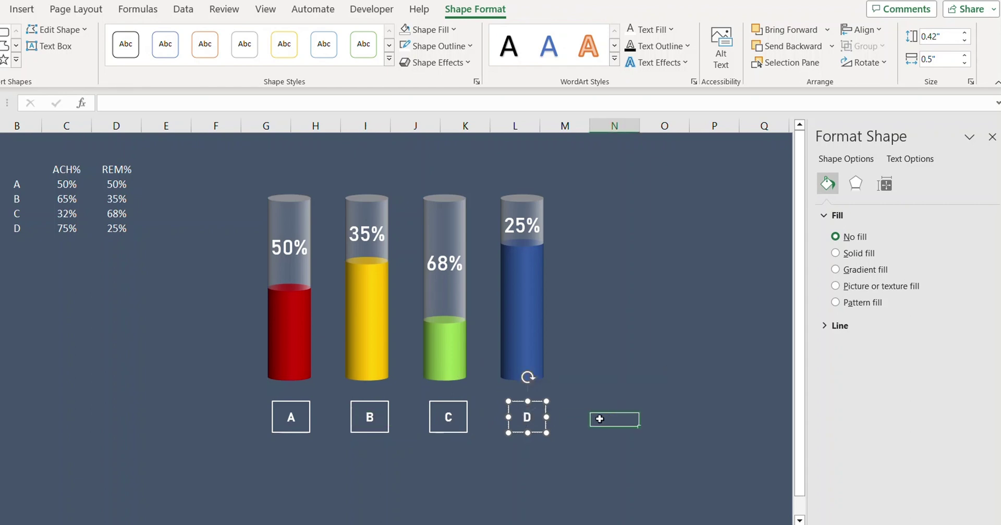